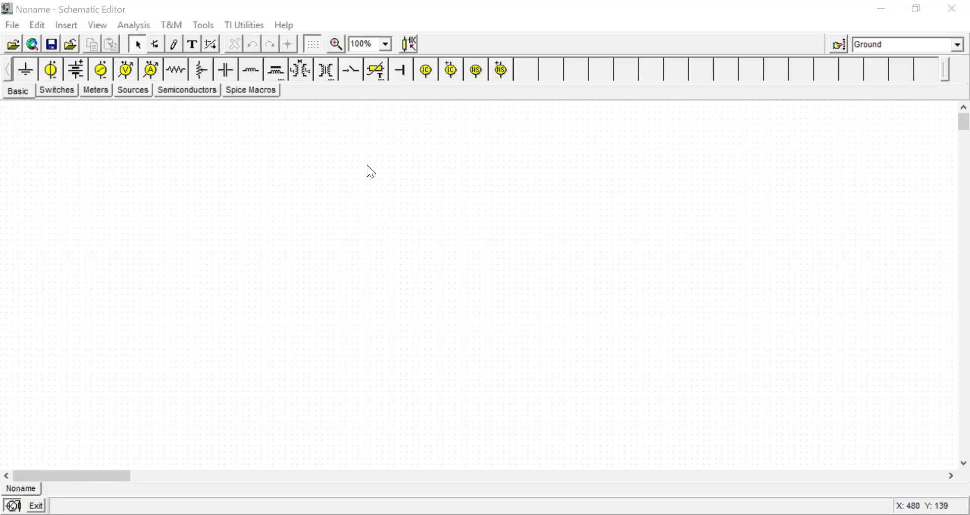
- Add the text 'RC Phase shift oscillator using OPAMP in TINA-TI' near the top of the sheet
{"action": "left_click", "coordinate": [193, 46]}
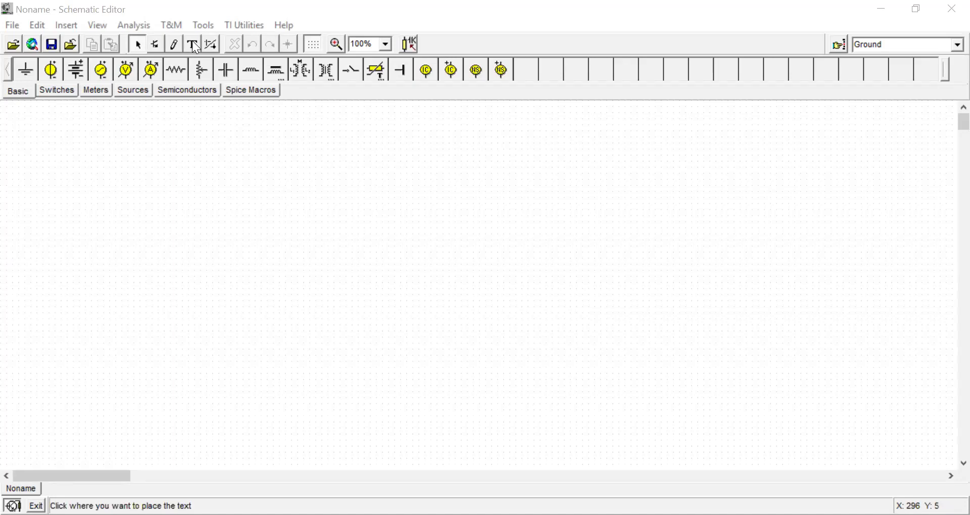
{"action": "left_click", "coordinate": [497, 253]}
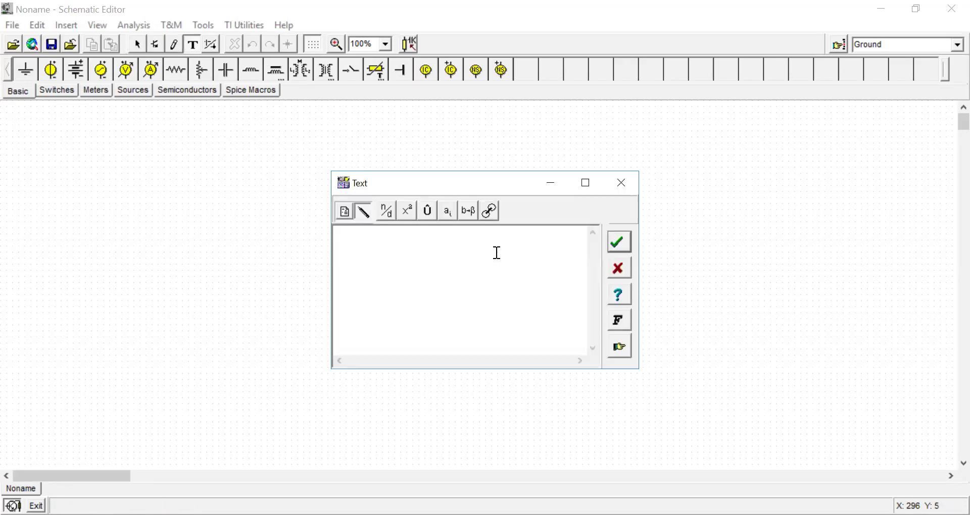
{"action": "type", "text": "RC Phase shift oscillat"}
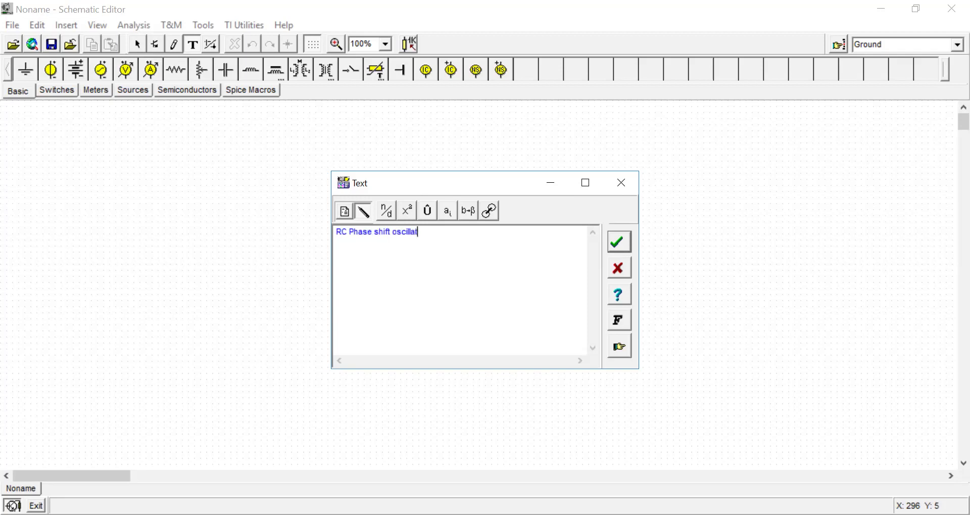
{"action": "type", "text": "or TINA"}
{"action": "key", "text": "Left"}
{"action": "type", "text": "using OPAMP "}
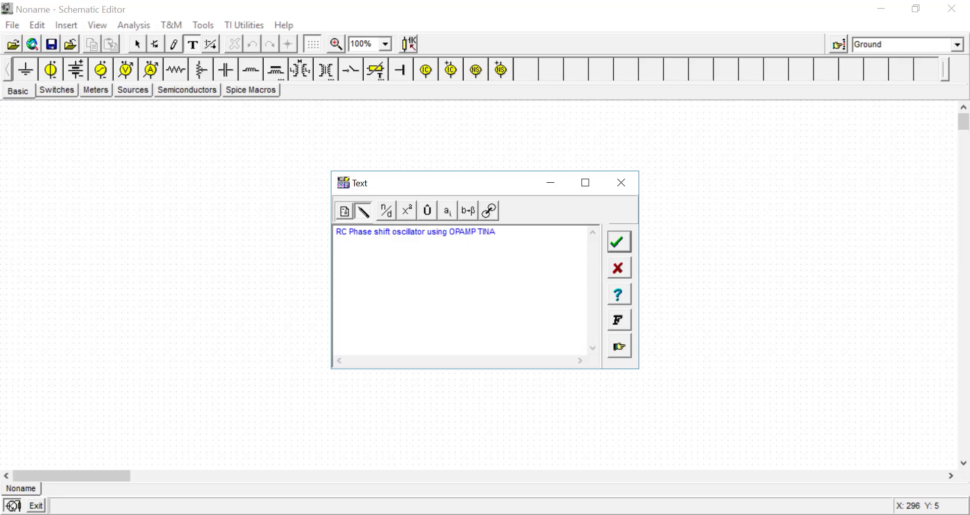
{"action": "type", "text": "in"}
{"action": "key", "text": "Right"}
{"action": "type", "text": "TI"}
{"action": "left_click", "coordinate": [626, 243]}
{"action": "left_click", "coordinate": [359, 148]}
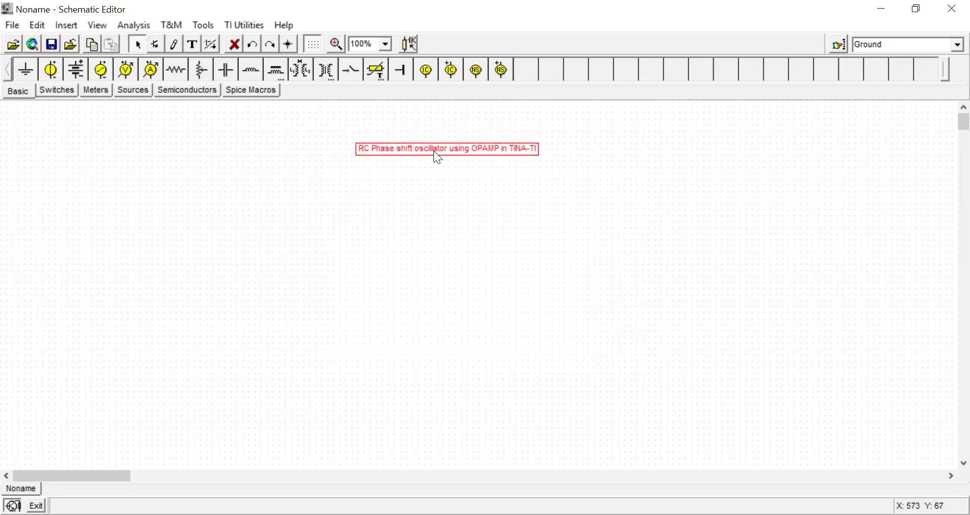
- Enlarge the title to font size 14 and move it further left
{"action": "double_click", "coordinate": [433, 151]}
{"action": "left_click", "coordinate": [627, 320]}
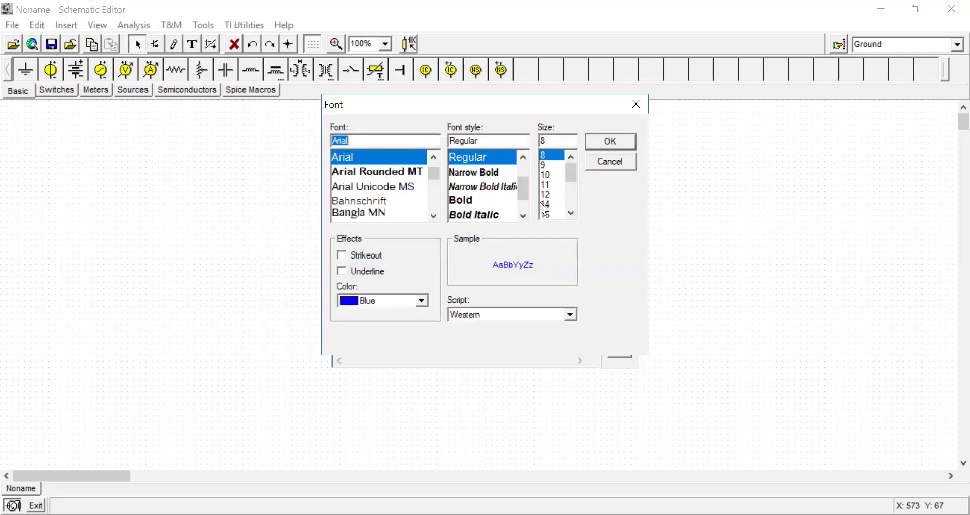
{"action": "left_click", "coordinate": [544, 204]}
{"action": "left_click", "coordinate": [607, 142]}
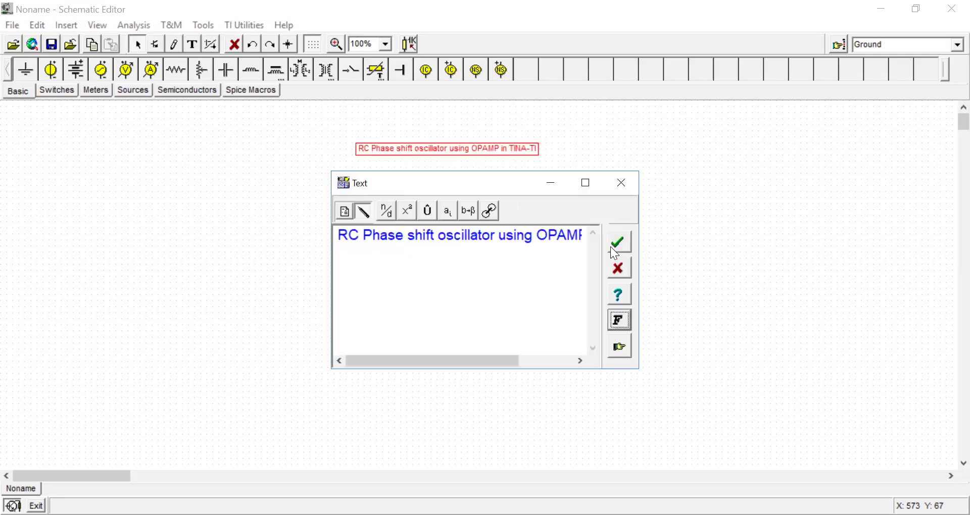
{"action": "key", "text": "ctrl+Return"}
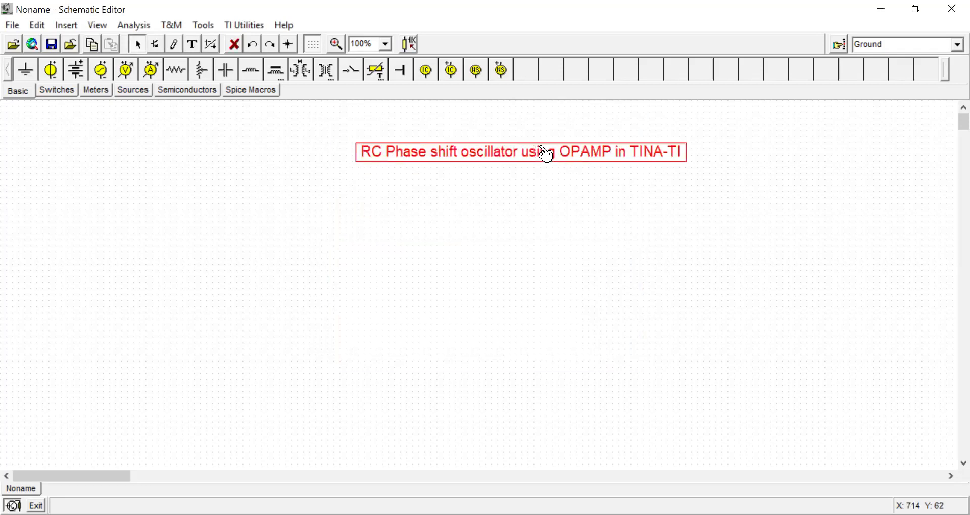
{"action": "left_click_drag", "start_coordinate": [548, 154], "coordinate": [475, 154]}
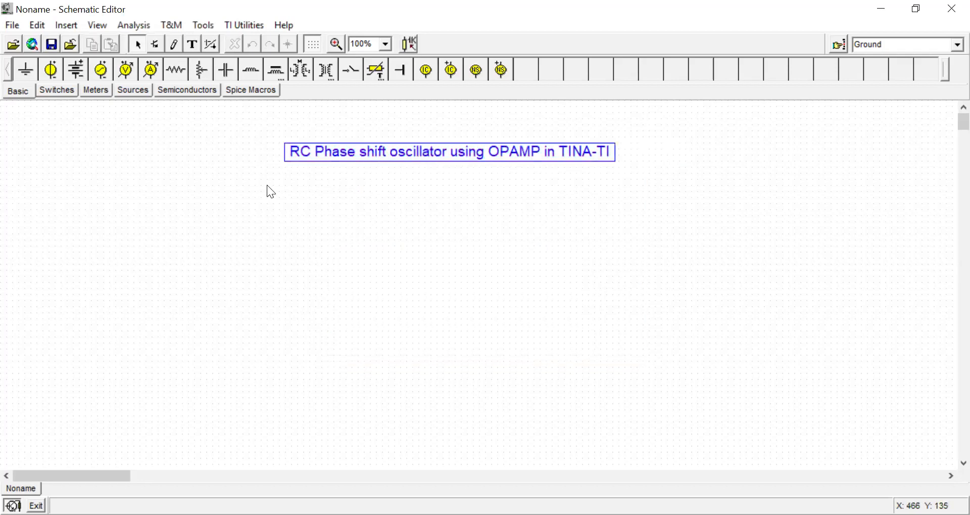
- Place an op-amp and a vertical 10k resistor R1 beside its output
{"action": "left_click", "coordinate": [197, 89]}
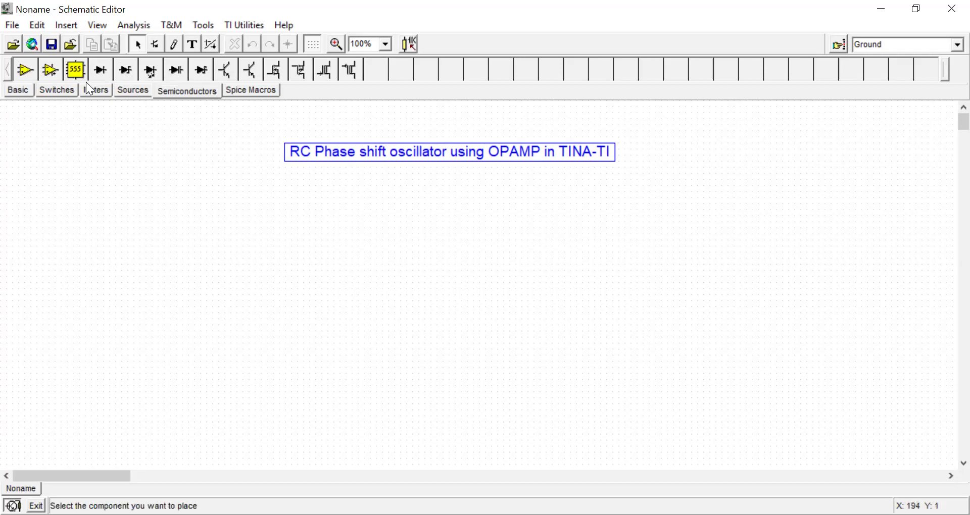
{"action": "left_click", "coordinate": [50, 72]}
{"action": "left_click", "coordinate": [405, 289]}
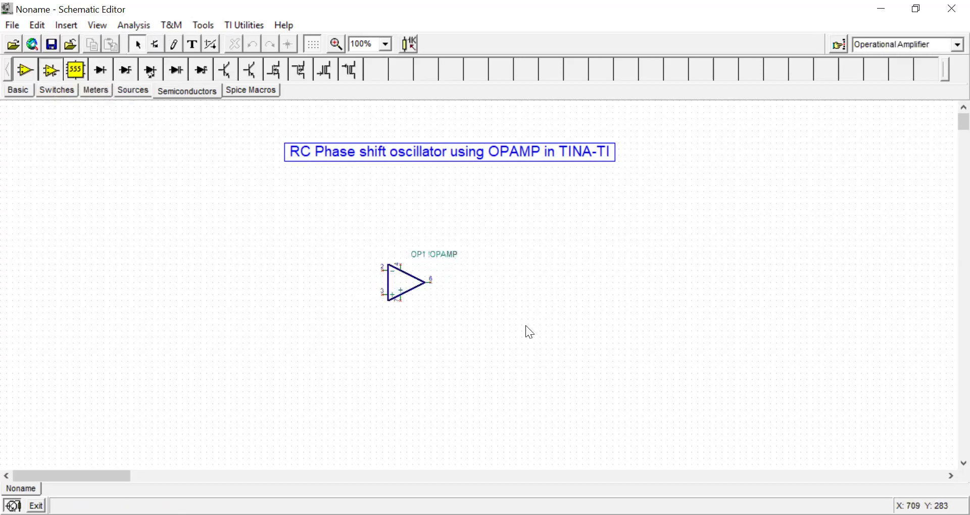
{"action": "left_click", "coordinate": [16, 92]}
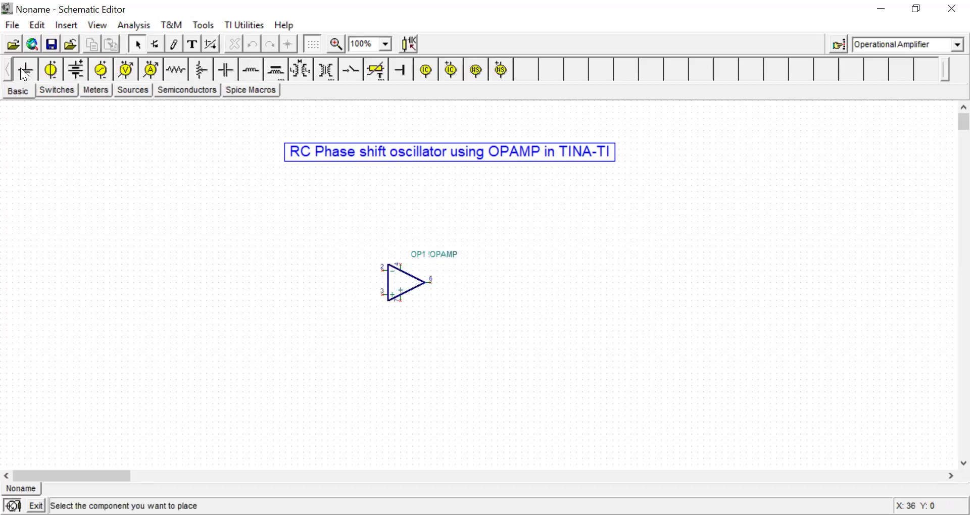
{"action": "left_click", "coordinate": [181, 72]}
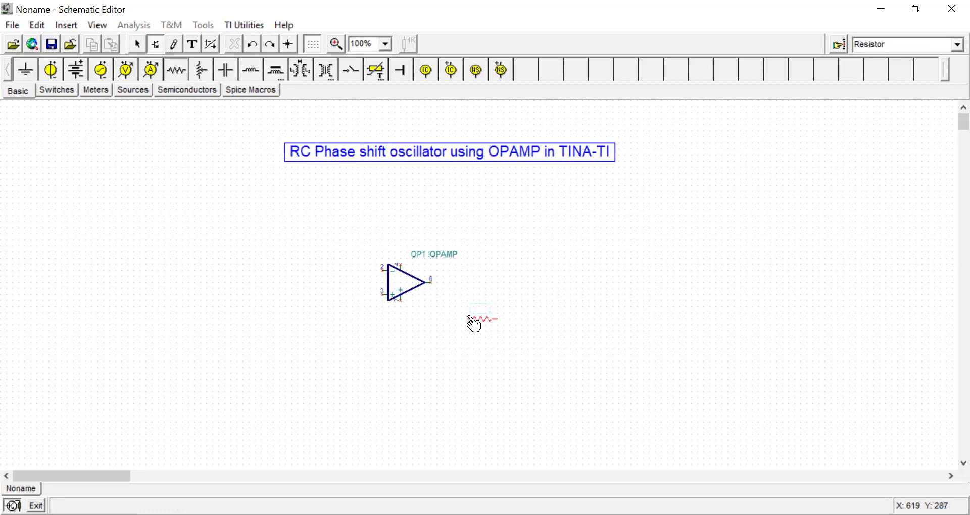
{"action": "right_click", "coordinate": [469, 319]}
{"action": "left_click", "coordinate": [528, 217]}
{"action": "left_click", "coordinate": [468, 328]}
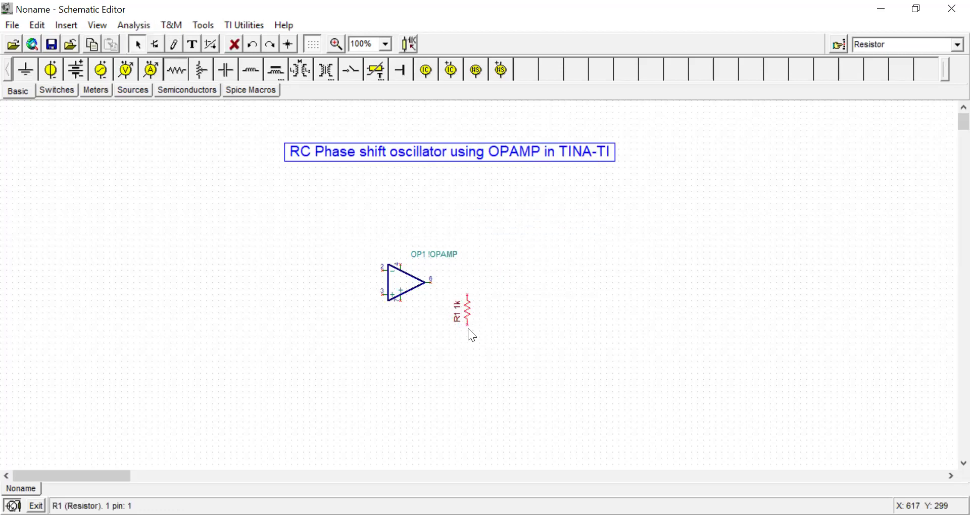
{"action": "double_click", "coordinate": [469, 318]}
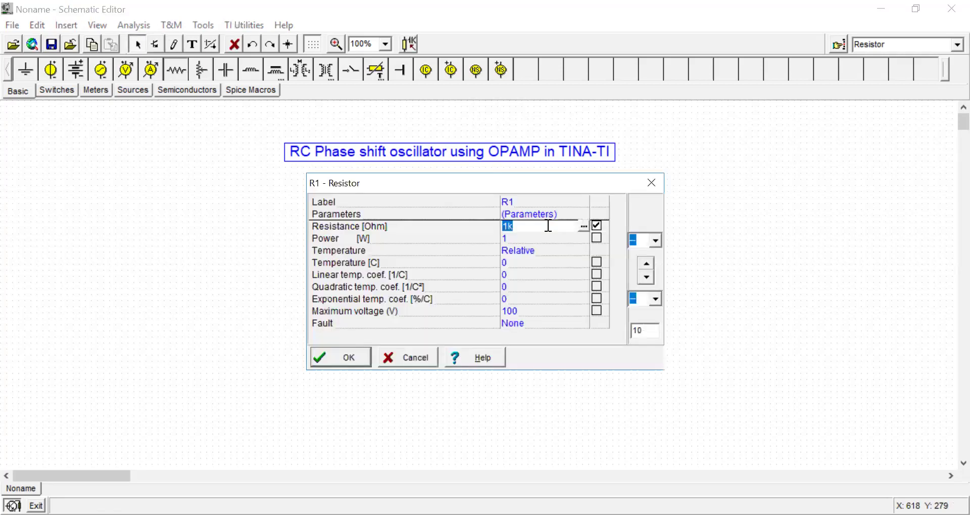
{"action": "left_click", "coordinate": [507, 226]}
{"action": "type", "text": "0"}
{"action": "key", "text": "Return"}
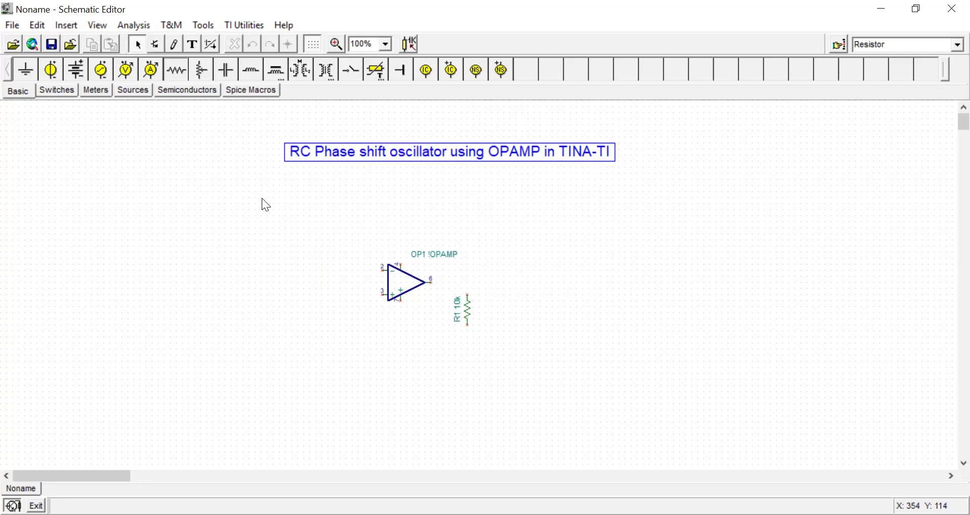
- Copy R1 twice to add resistors R2 and R3 in a row to its right
{"action": "left_click", "coordinate": [467, 309]}
{"action": "key", "text": "ctrl+c"}
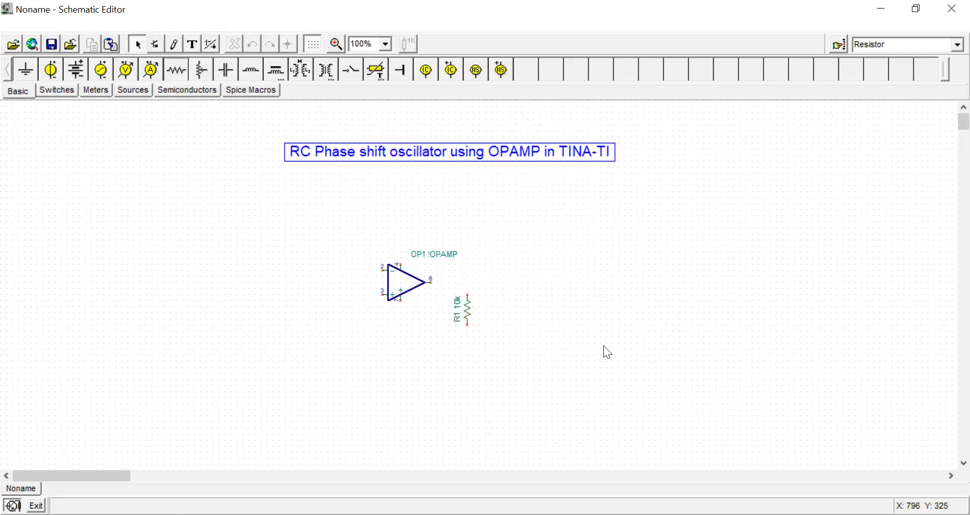
{"action": "key", "text": "ctrl+v"}
{"action": "left_click", "coordinate": [522, 301]}
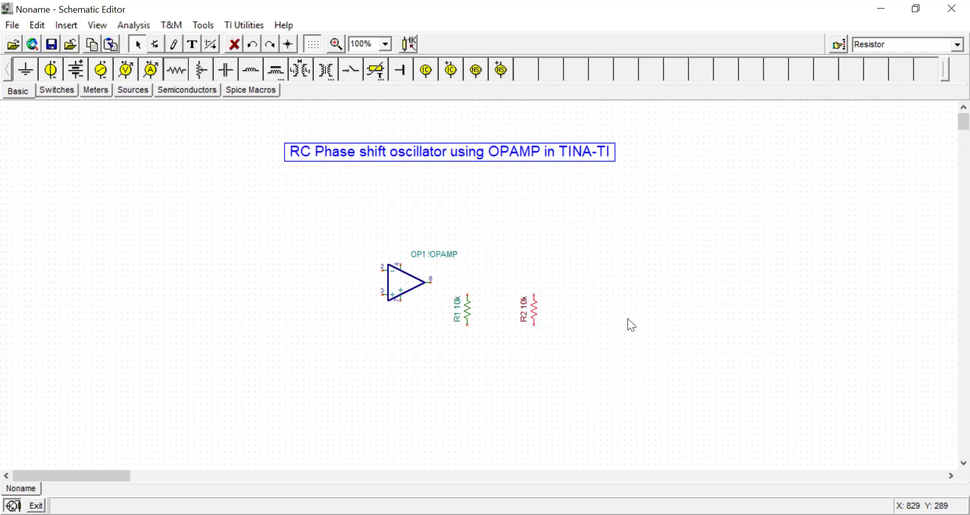
{"action": "key", "text": "ctrl+v"}
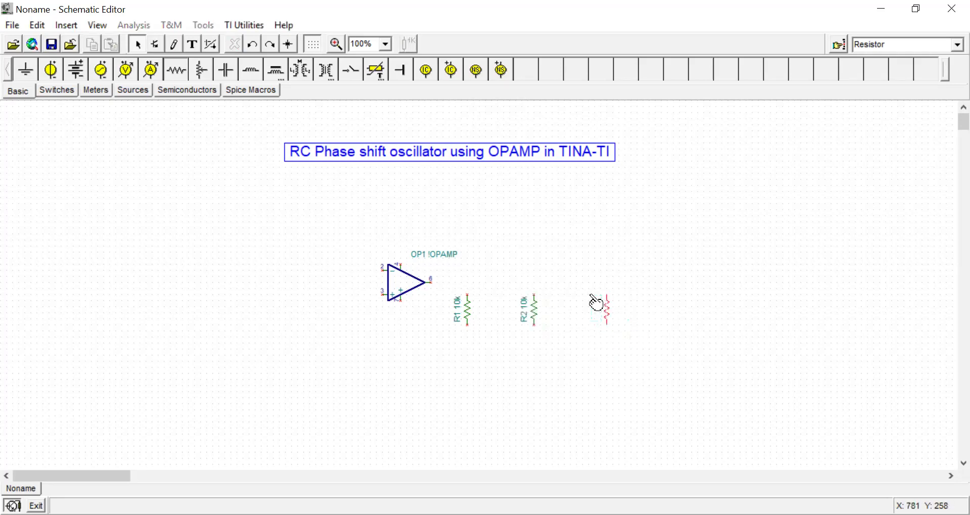
{"action": "left_click", "coordinate": [597, 304]}
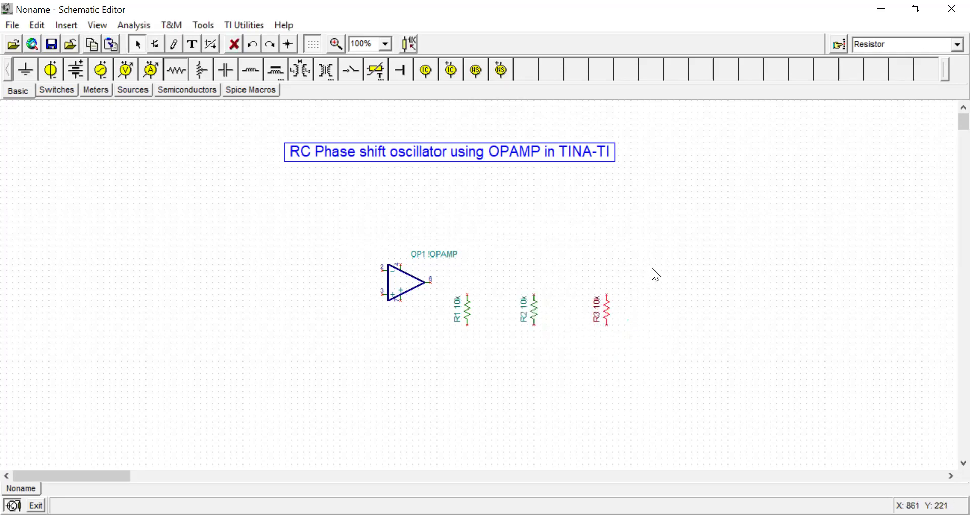
- Place capacitor C1 at the op-amp output with capacitance 0.001u (1n)
{"action": "left_click", "coordinate": [226, 70]}
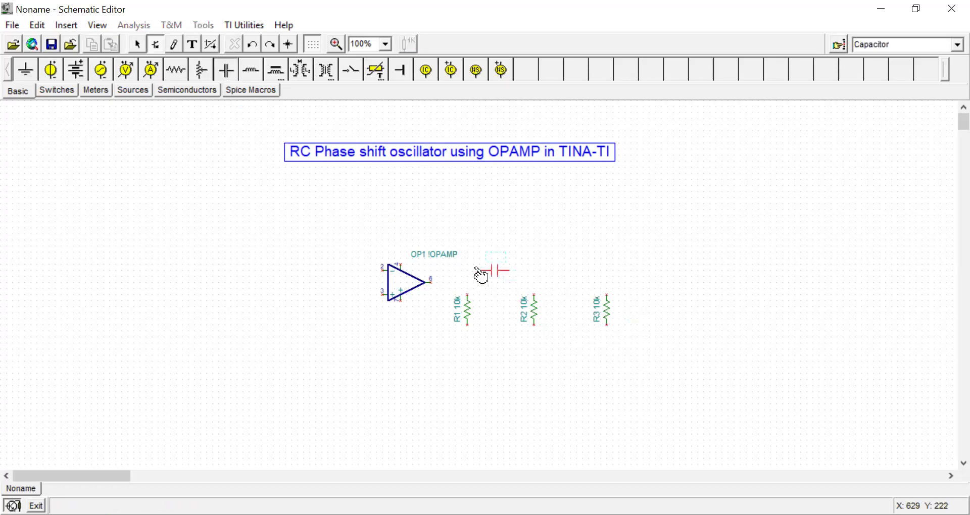
{"action": "left_click", "coordinate": [439, 287]}
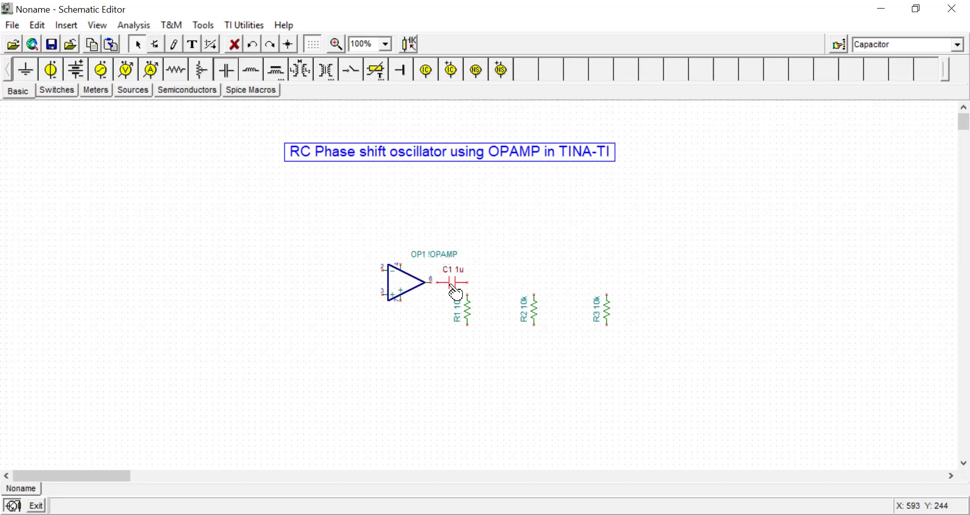
{"action": "type", "text": "0"}
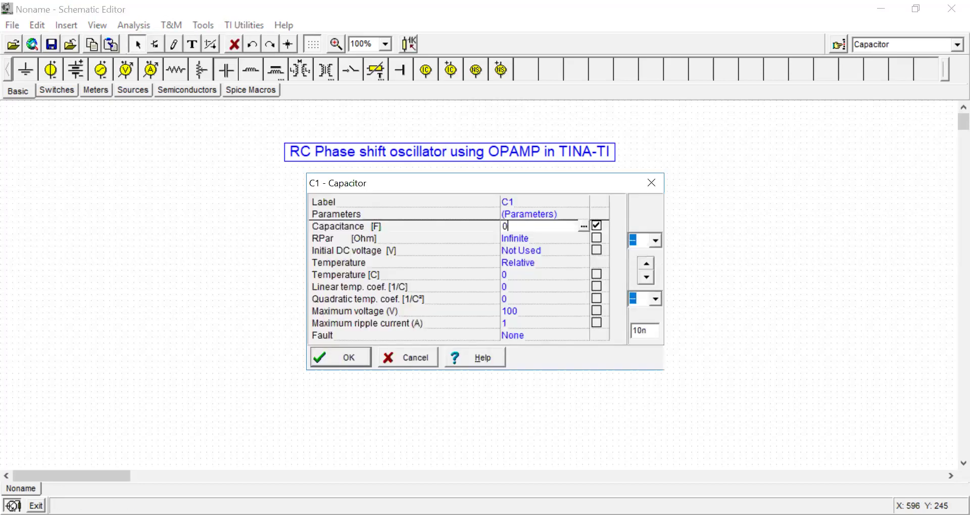
{"action": "type", "text": ".001u"}
{"action": "left_click", "coordinate": [349, 357]}
- Copy C1 twice to place C2 and C3 in series after it
{"action": "left_click", "coordinate": [457, 289]}
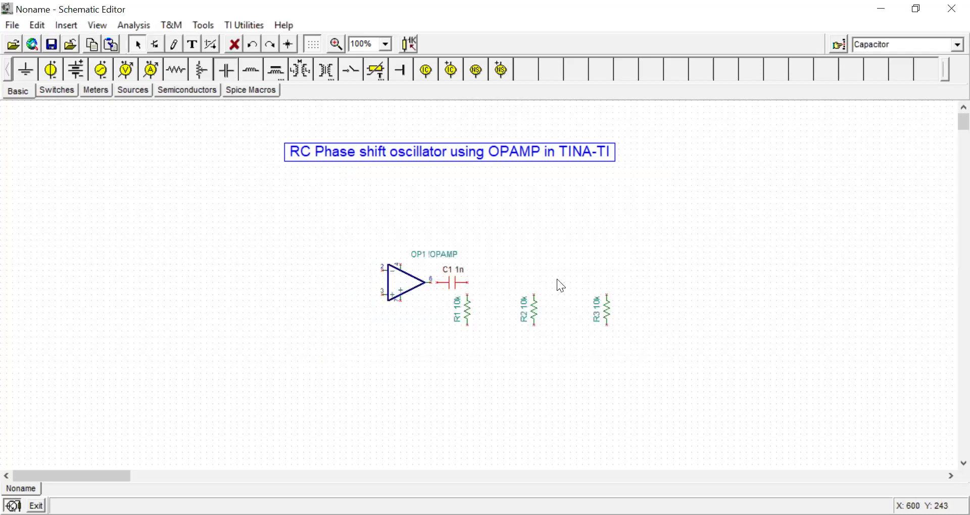
{"action": "key", "text": "ctrl+c"}
{"action": "key", "text": "ctrl+v"}
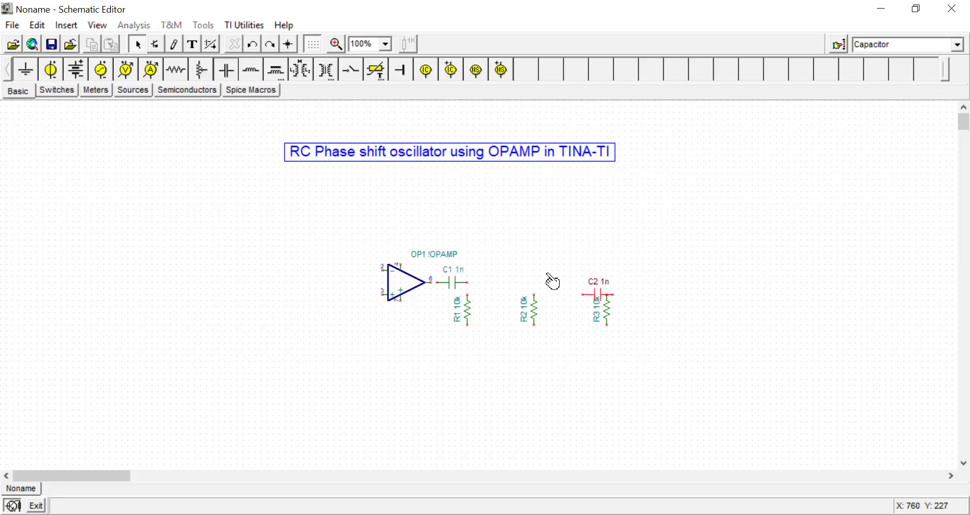
{"action": "left_click", "coordinate": [486, 270]}
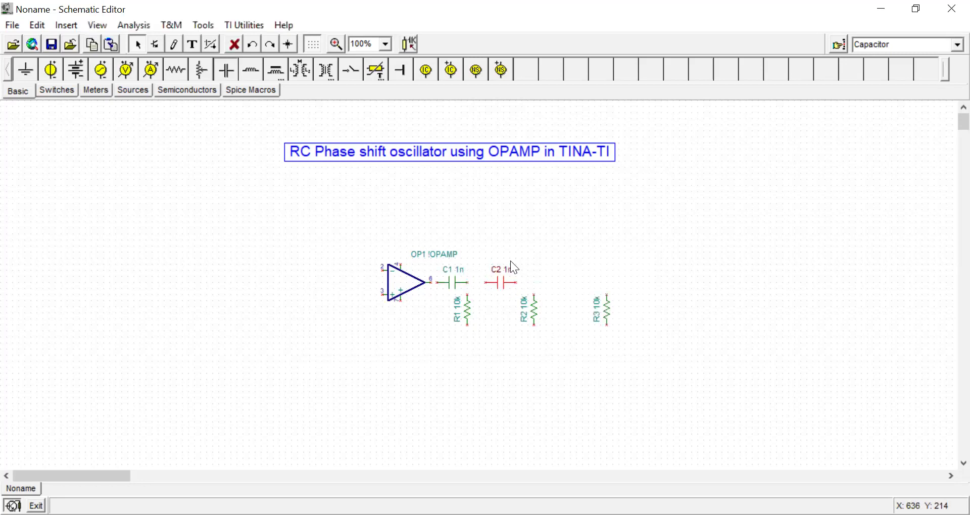
{"action": "key", "text": "ctrl+v"}
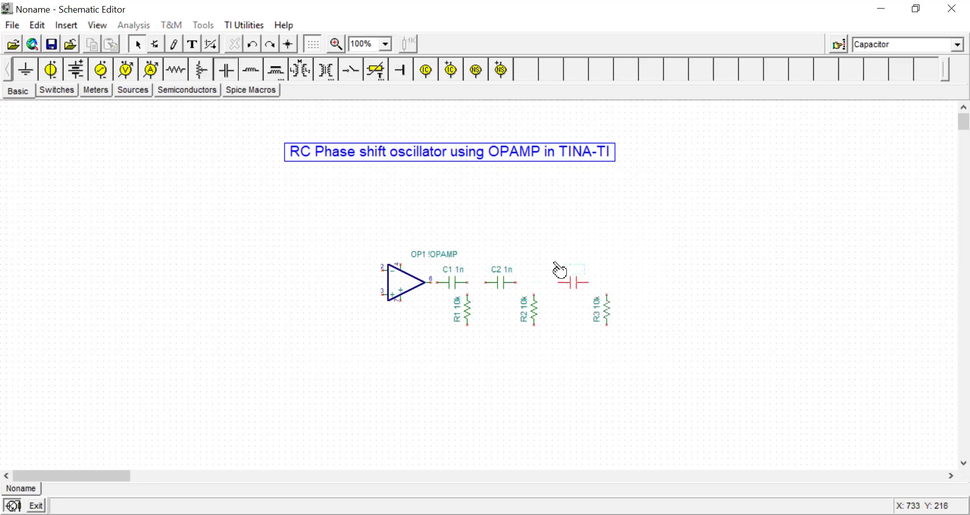
{"action": "left_click", "coordinate": [553, 270]}
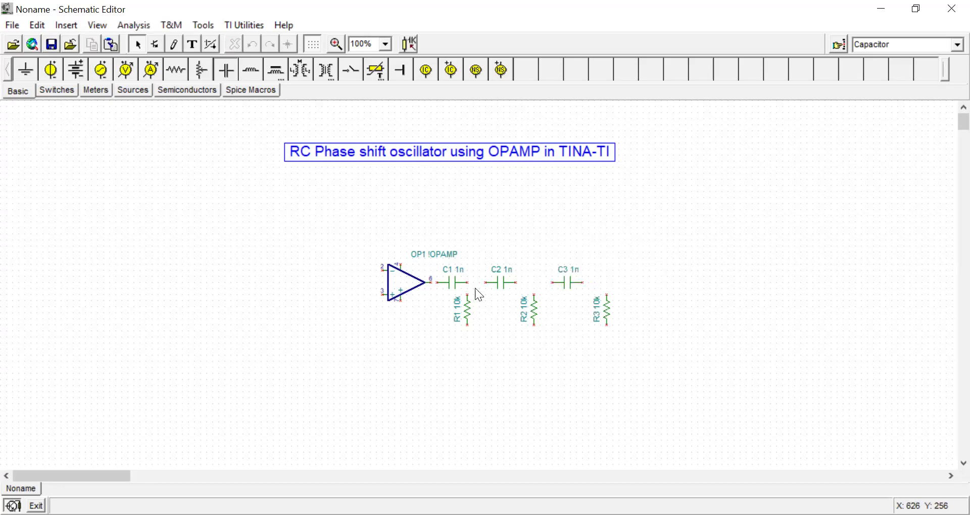
- Add ground symbols at the lower pins of R1 and R2
{"action": "left_click", "coordinate": [28, 70]}
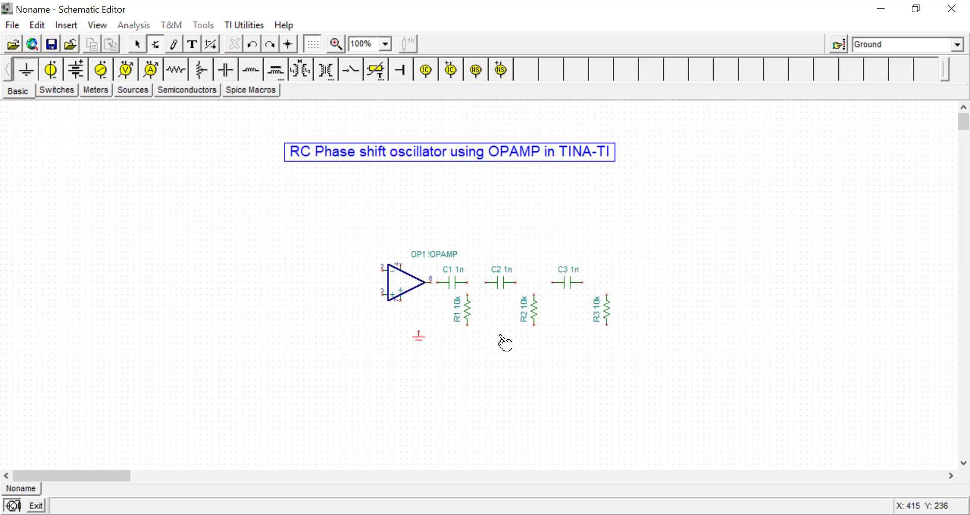
{"action": "left_click", "coordinate": [468, 328]}
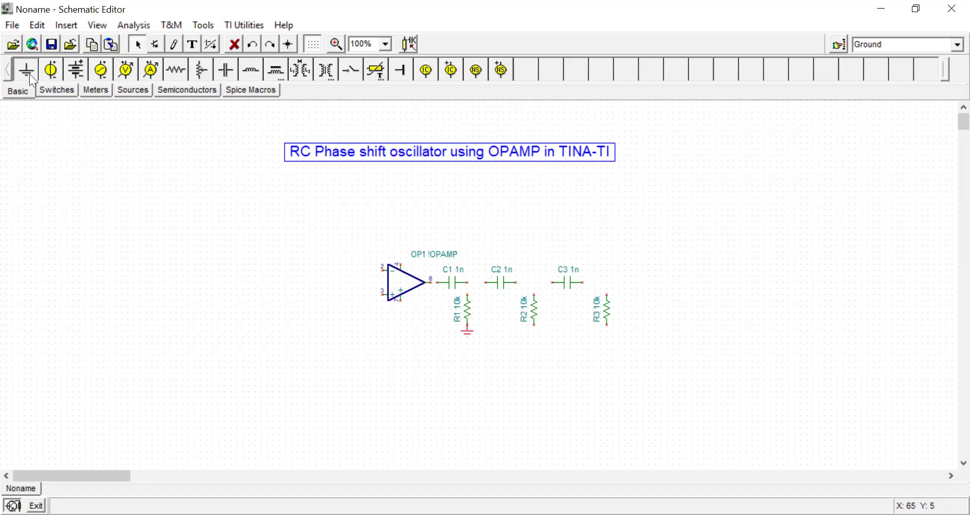
{"action": "key", "text": "w"}
{"action": "left_click", "coordinate": [534, 332]}
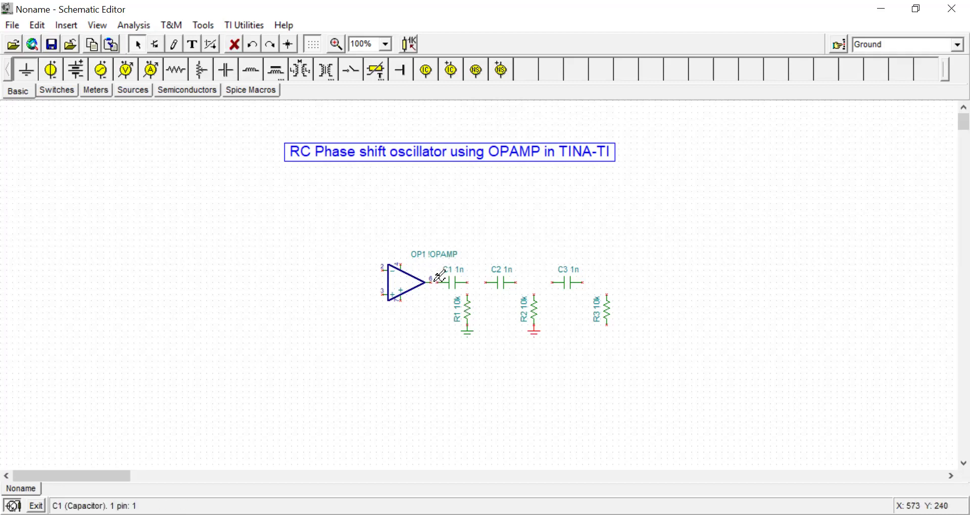
- Wire the op-amp output through C1, C2 and C3 to the tops of R1, R2 and R3
{"action": "key", "text": "w"}
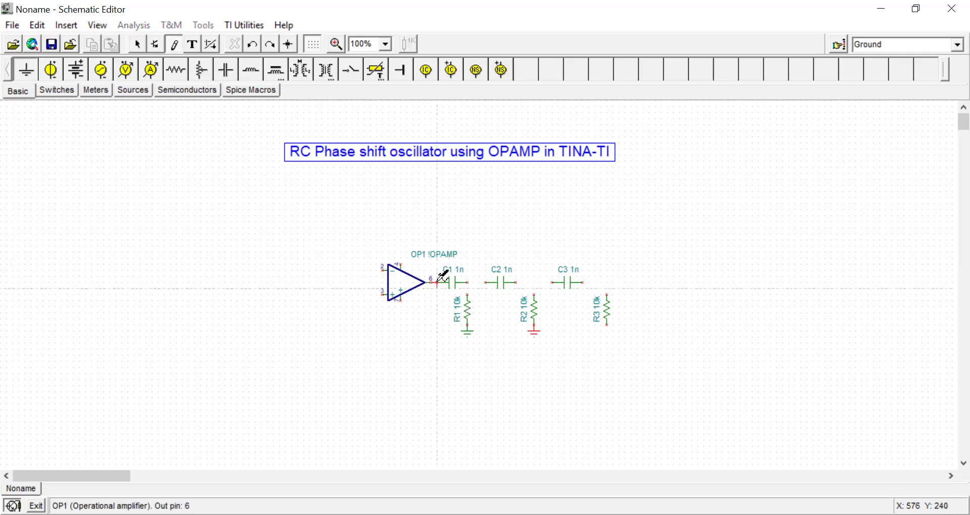
{"action": "mouse_move", "coordinate": [435, 282]}
{"action": "left_mouse_down"}
{"action": "mouse_move", "coordinate": [549, 281]}
{"action": "mouse_move", "coordinate": [534, 295]}
{"action": "left_mouse_up"}
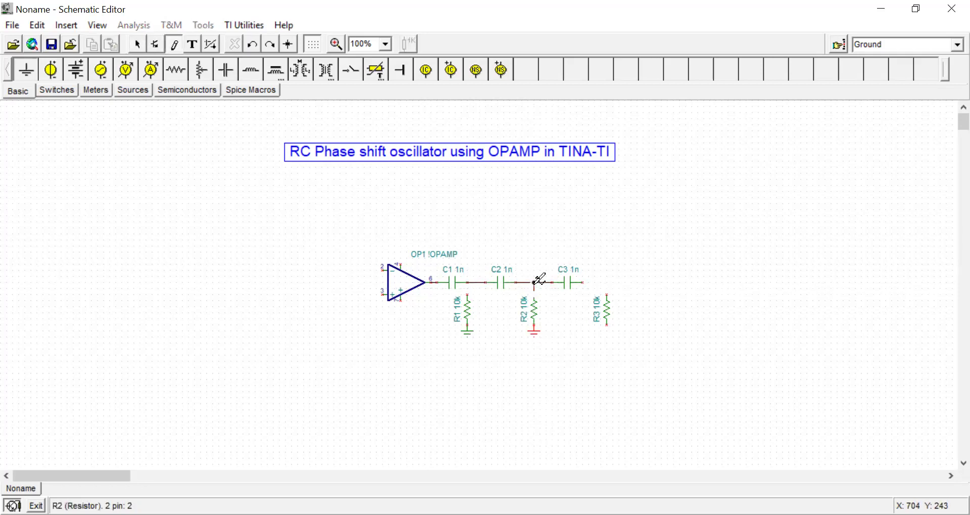
{"action": "left_click_drag", "start_coordinate": [474, 287], "coordinate": [468, 283]}
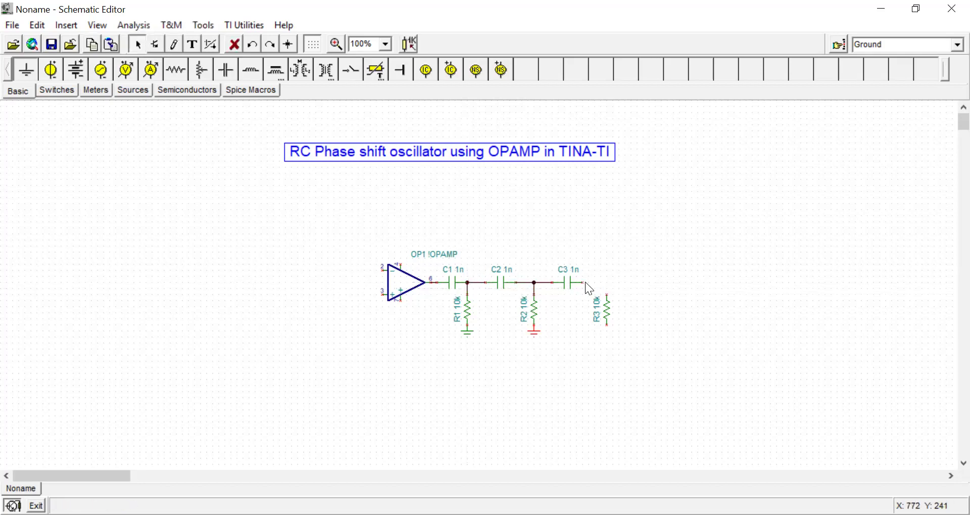
{"action": "mouse_move", "coordinate": [584, 281]}
{"action": "left_mouse_down"}
{"action": "mouse_move", "coordinate": [607, 277]}
{"action": "mouse_move", "coordinate": [607, 294]}
{"action": "left_mouse_up"}
- Place resistor R4 above the op-amp and set its resistance to 330k
{"action": "left_click", "coordinate": [176, 69]}
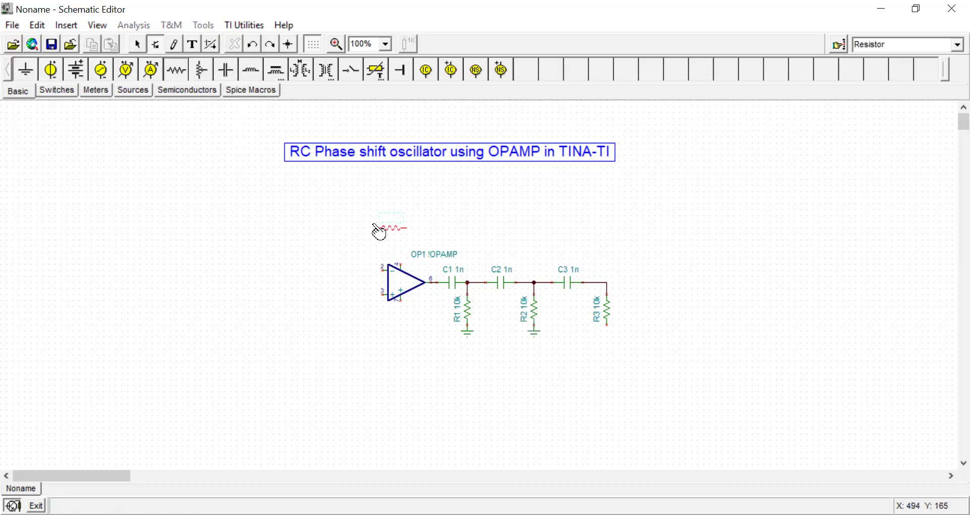
{"action": "left_click", "coordinate": [378, 231]}
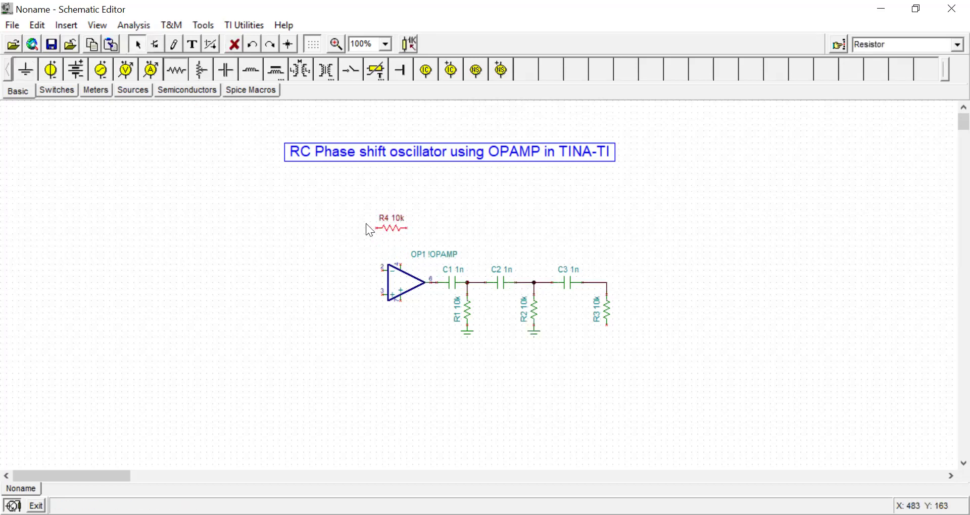
{"action": "double_click", "coordinate": [403, 236]}
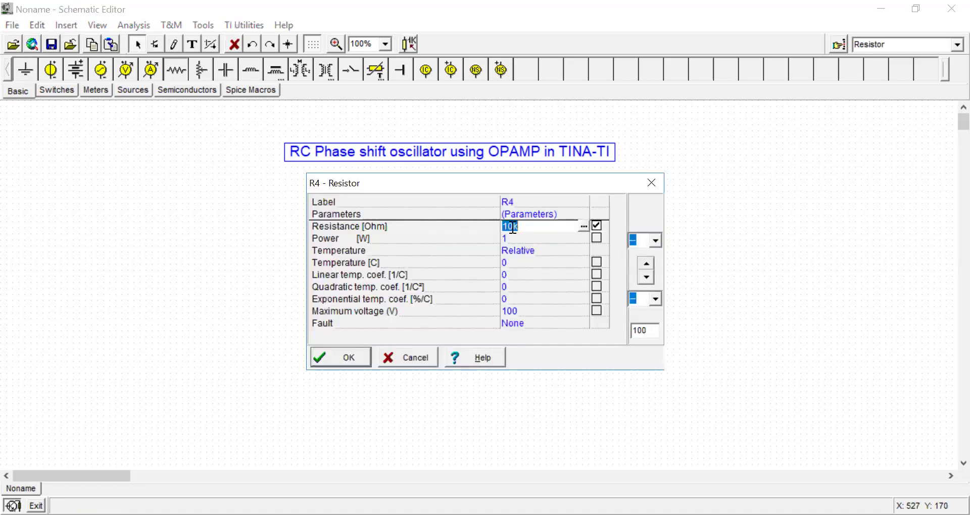
{"action": "key", "text": "BackSpace"}
{"action": "key", "text": "BackSpace"}
{"action": "type", "text": "330"}
{"action": "left_click", "coordinate": [363, 356]}
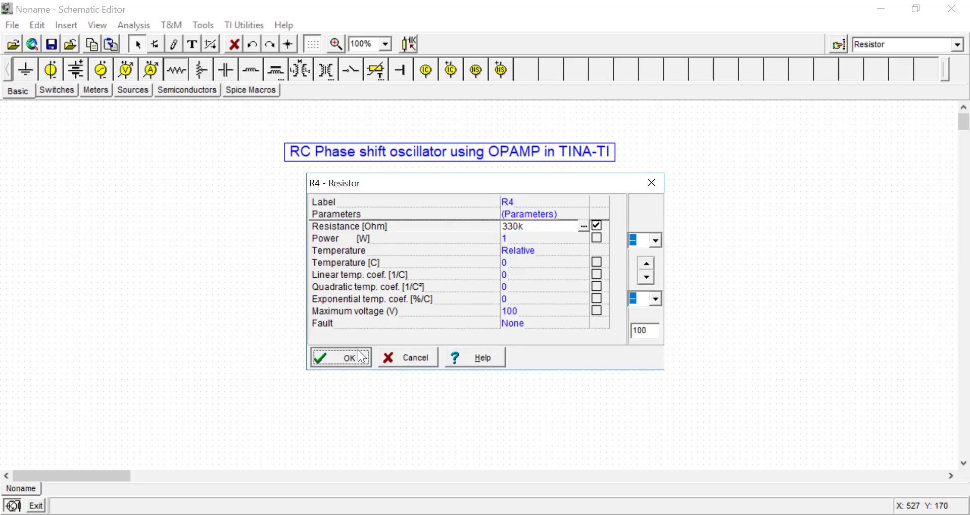
{"action": "left_click", "coordinate": [344, 362]}
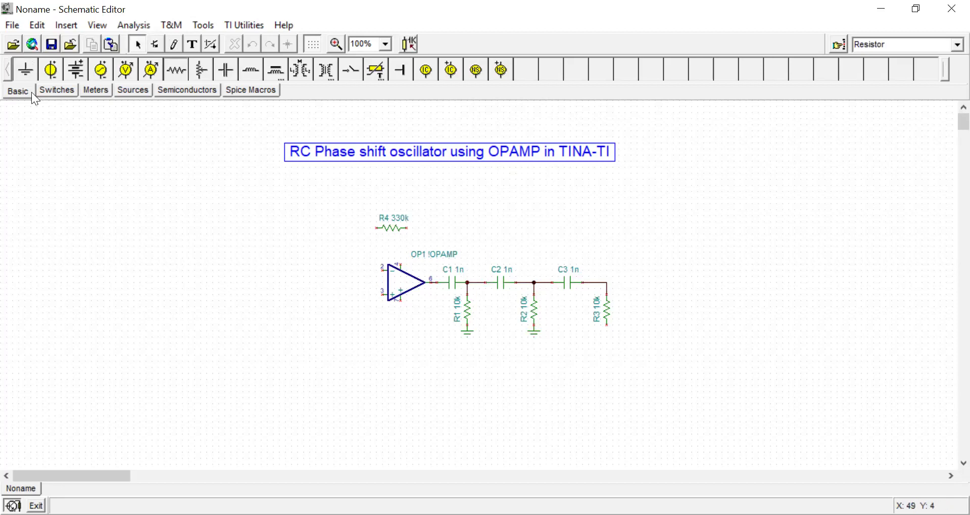
- Ground the non-inverting input and wire the inverting input to R3's lower end
{"action": "left_click", "coordinate": [25, 70]}
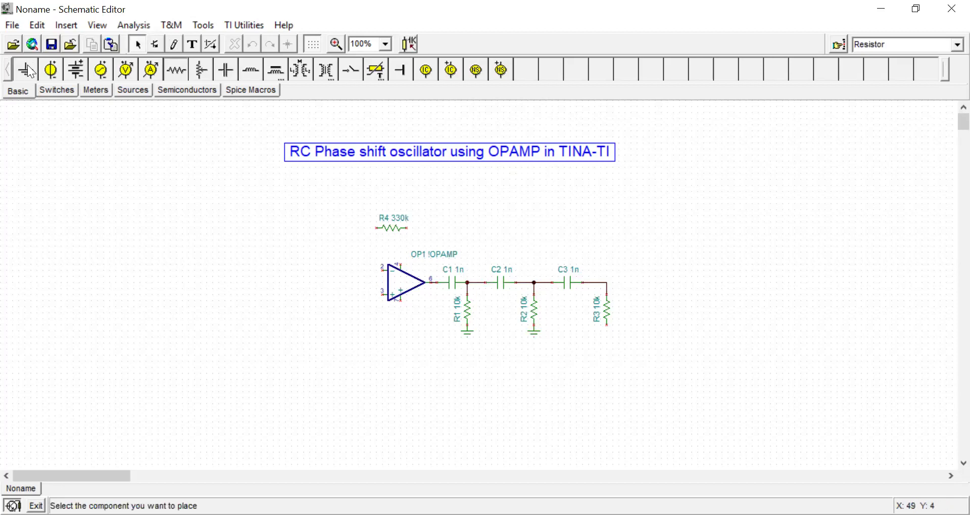
{"action": "left_click", "coordinate": [367, 300]}
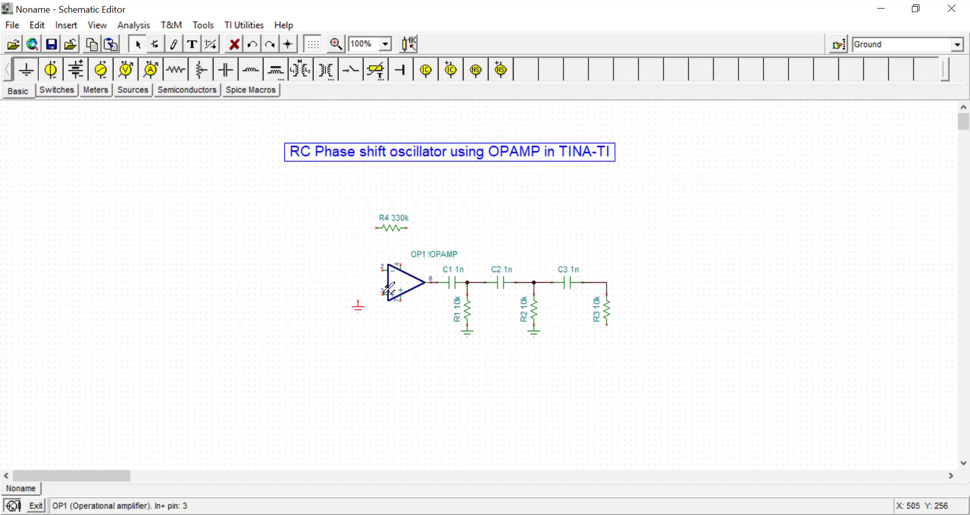
{"action": "mouse_move", "coordinate": [387, 292]}
{"action": "left_mouse_down"}
{"action": "mouse_move", "coordinate": [363, 288]}
{"action": "mouse_move", "coordinate": [357, 298]}
{"action": "left_mouse_up"}
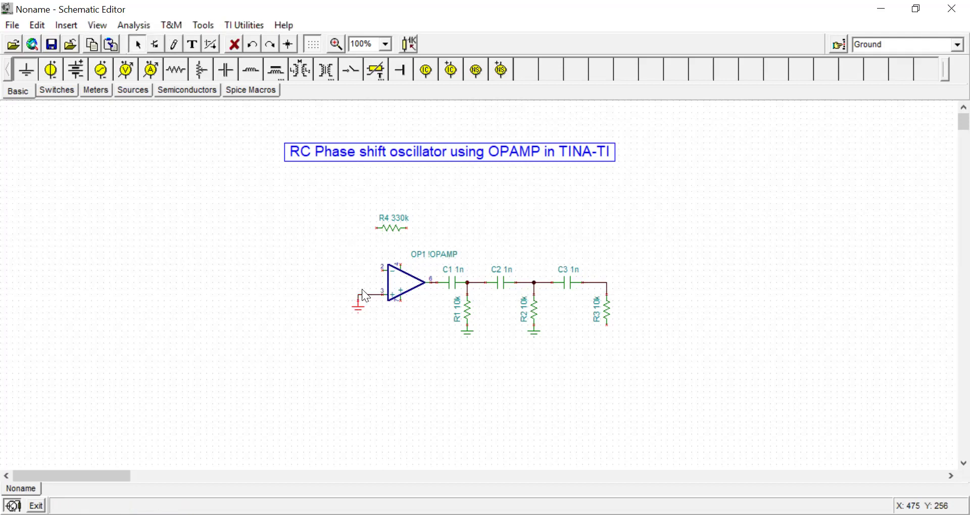
{"action": "mouse_move", "coordinate": [385, 265]}
{"action": "left_mouse_down"}
{"action": "mouse_move", "coordinate": [320, 268]}
{"action": "mouse_move", "coordinate": [319, 371]}
{"action": "mouse_move", "coordinate": [325, 347]}
{"action": "mouse_move", "coordinate": [615, 346]}
{"action": "mouse_move", "coordinate": [608, 325]}
{"action": "left_mouse_up"}
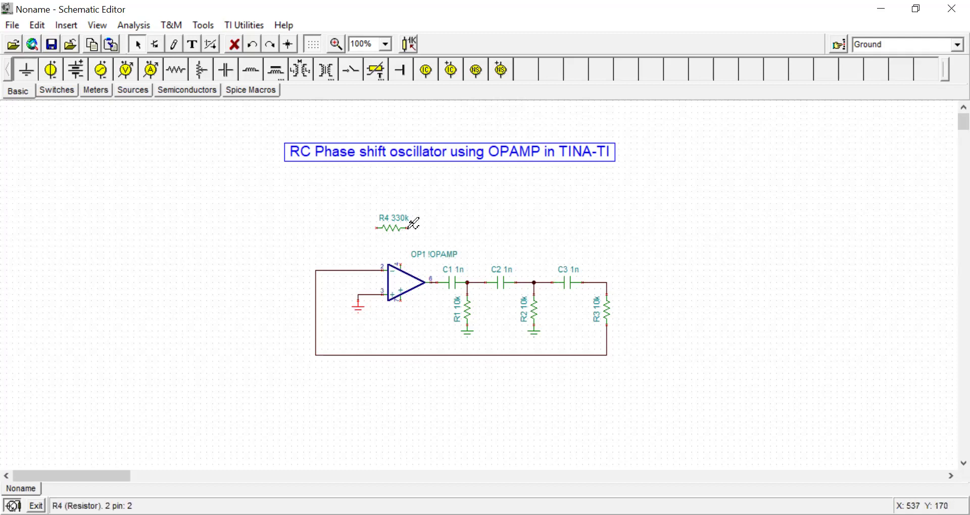
- Wire R4 across the op-amp, from the inverting input to the output
{"action": "left_click_drag", "start_coordinate": [409, 228], "coordinate": [437, 282]}
{"action": "mouse_move", "coordinate": [374, 229]}
{"action": "left_mouse_down"}
{"action": "mouse_move", "coordinate": [354, 228]}
{"action": "mouse_move", "coordinate": [352, 271]}
{"action": "left_mouse_up"}
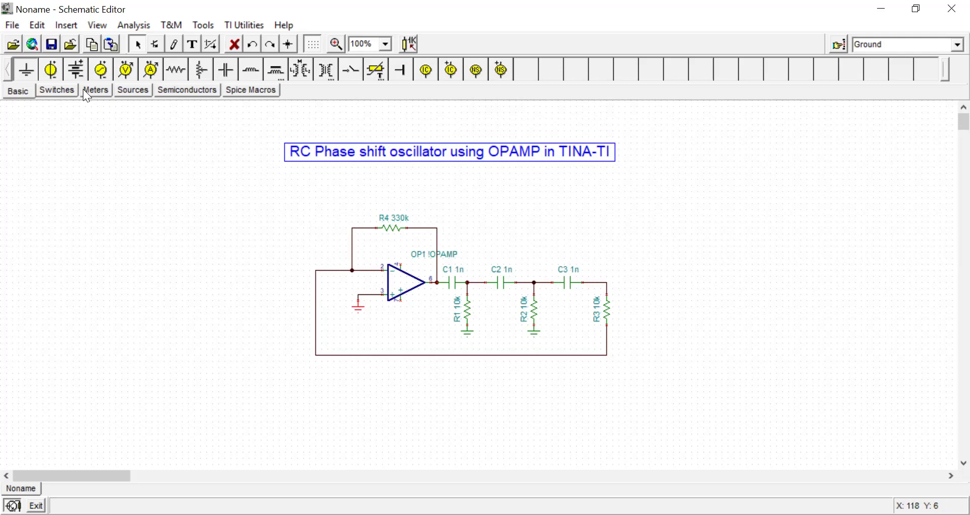
- Place battery V1 on the lower supply pin, ground its bottom, and set it to 12 V
{"action": "left_click", "coordinate": [77, 71]}
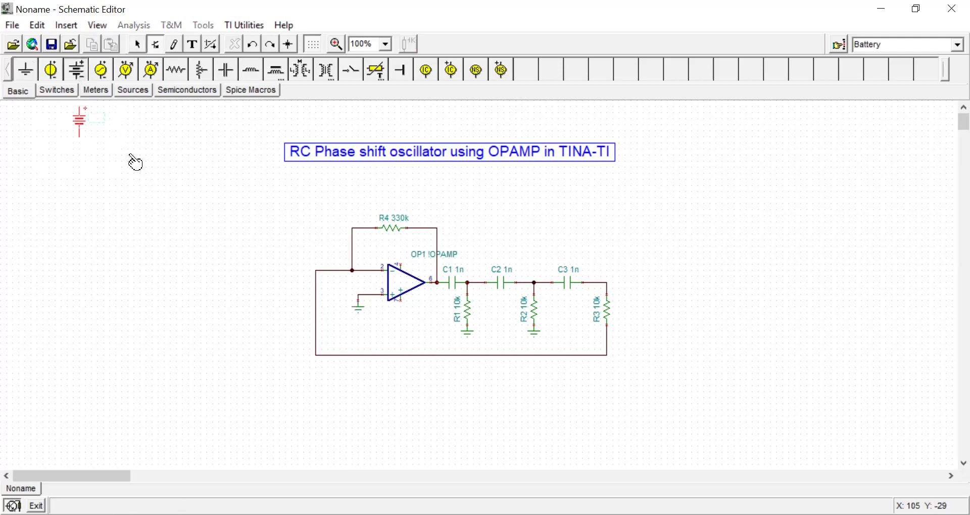
{"action": "left_click", "coordinate": [402, 306]}
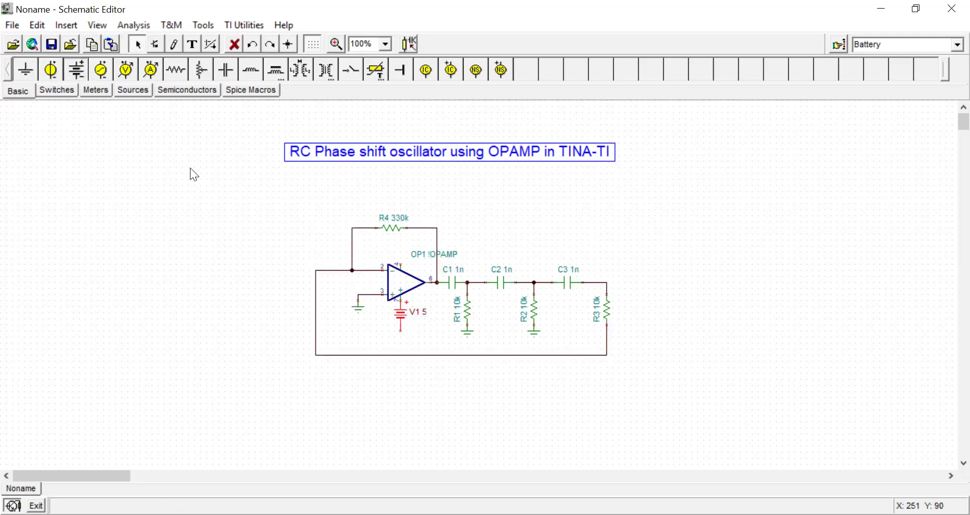
{"action": "left_click", "coordinate": [26, 69]}
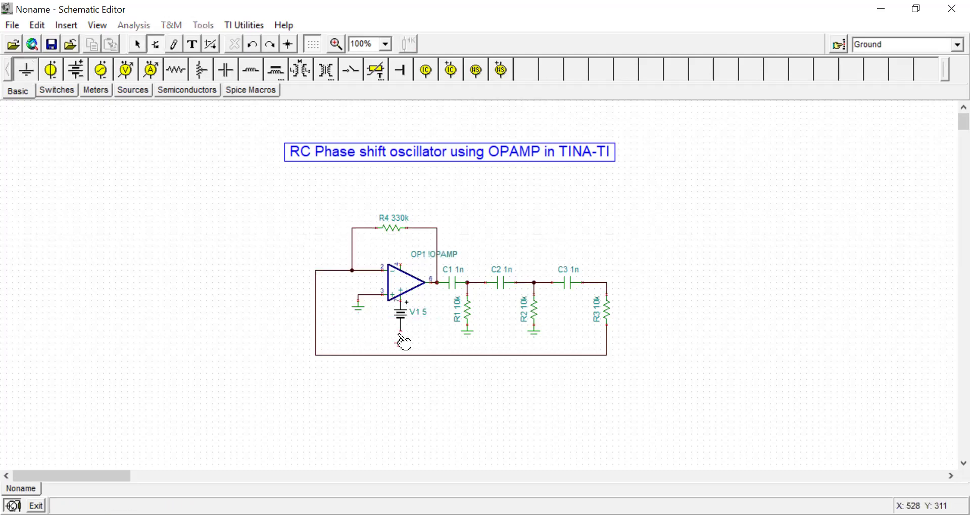
{"action": "left_click", "coordinate": [401, 337]}
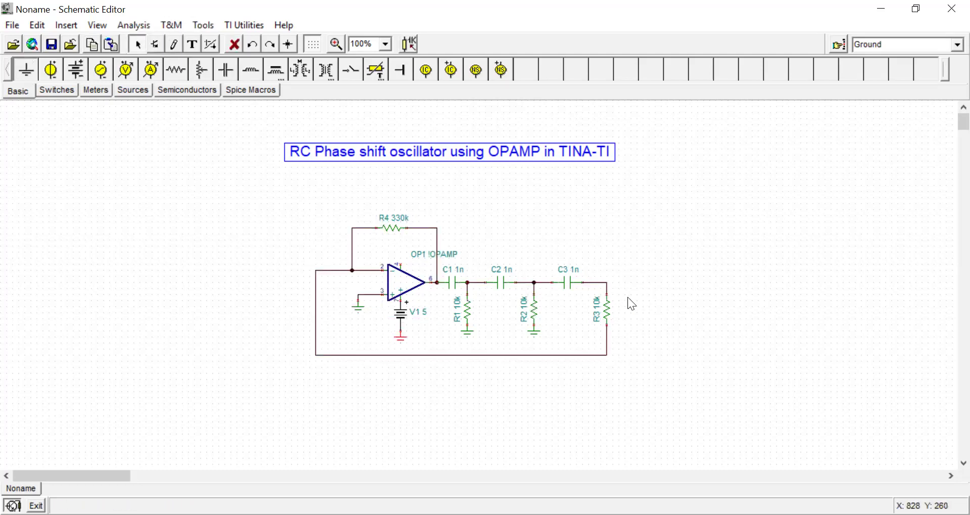
{"action": "left_click", "coordinate": [423, 312]}
{"action": "type", "text": "12"}
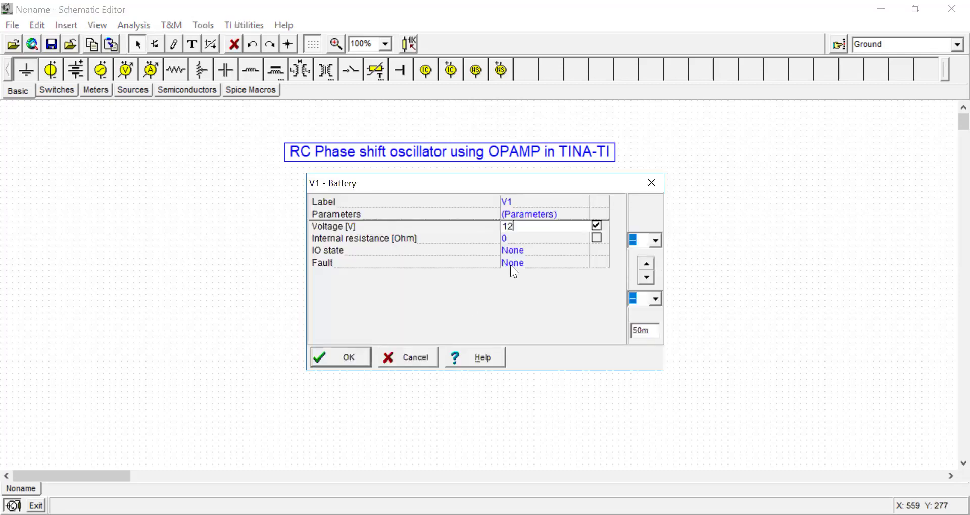
{"action": "left_click", "coordinate": [348, 359]}
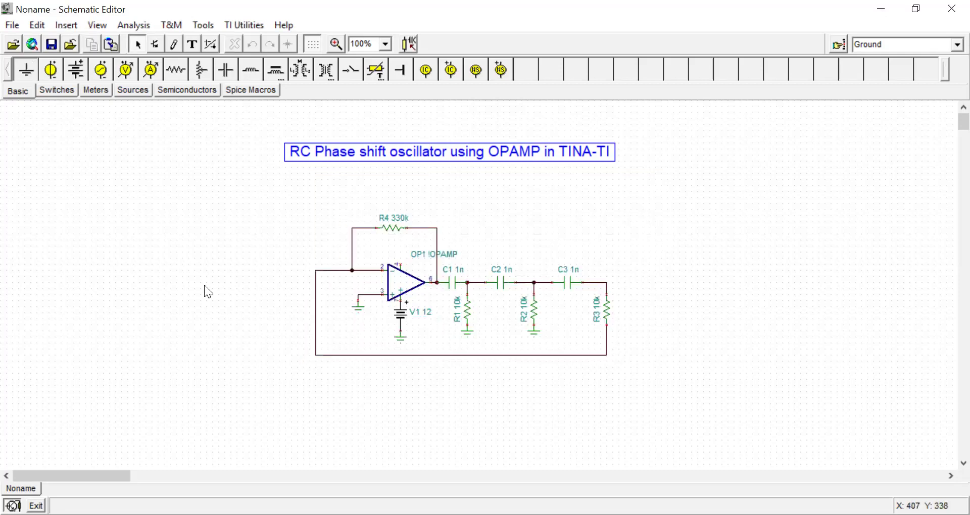
{"action": "left_click", "coordinate": [77, 70]}
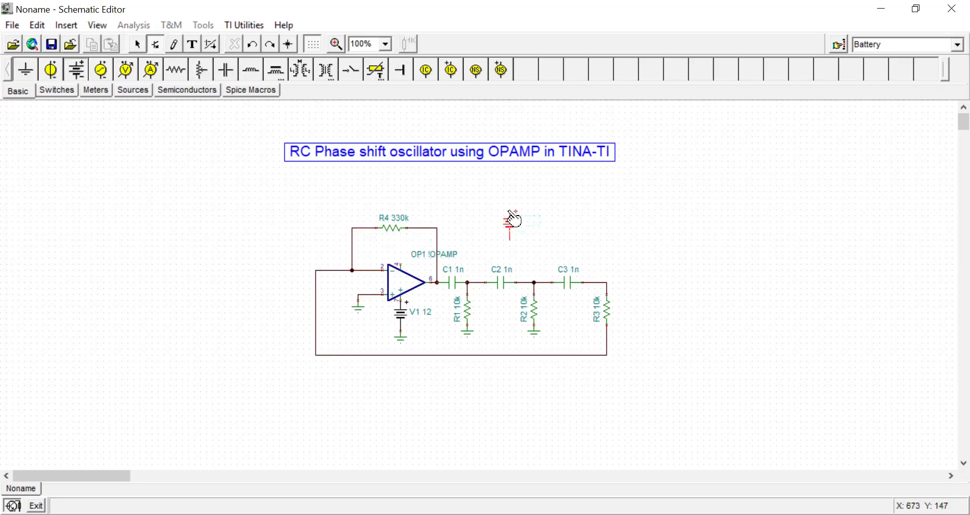
- Orient and place battery V2 above the op-amp, then wire it to a new ground
{"action": "right_click", "coordinate": [511, 212]}
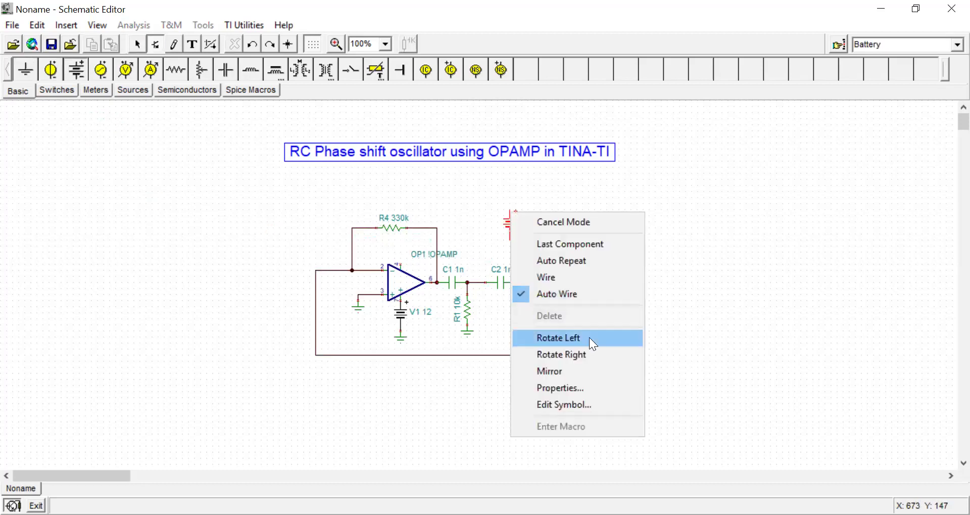
{"action": "left_click", "coordinate": [589, 337]}
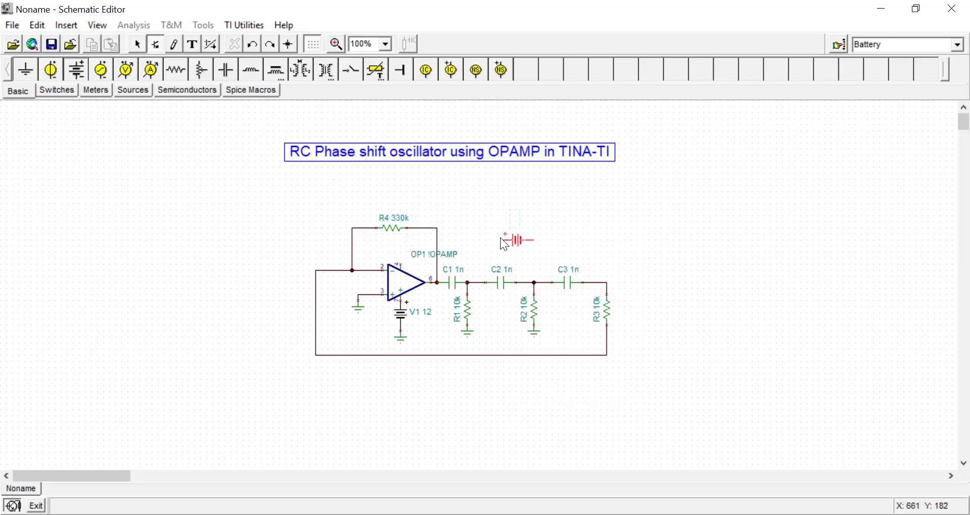
{"action": "right_click", "coordinate": [504, 242]}
{"action": "left_click", "coordinate": [561, 378]}
{"action": "right_click", "coordinate": [506, 232]}
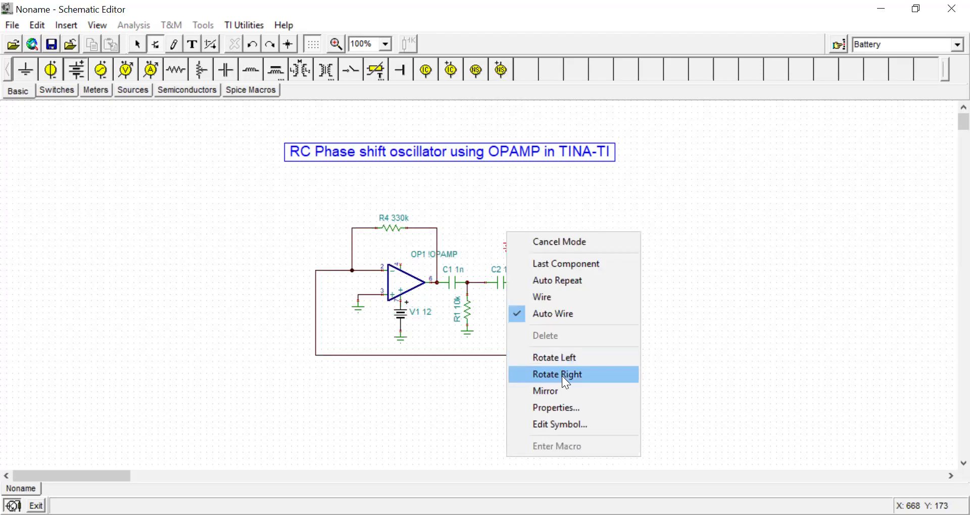
{"action": "left_click", "coordinate": [562, 376]}
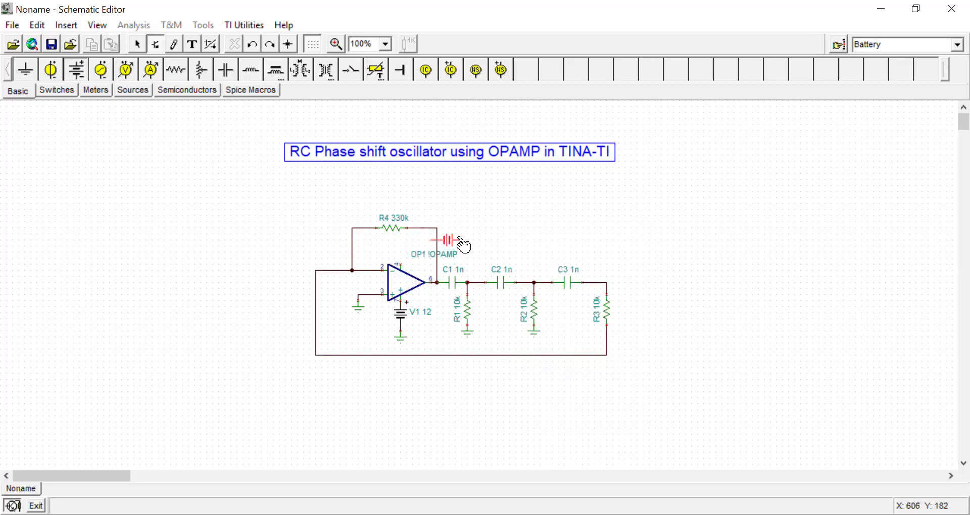
{"action": "right_click", "coordinate": [403, 254]}
{"action": "left_click", "coordinate": [461, 378]}
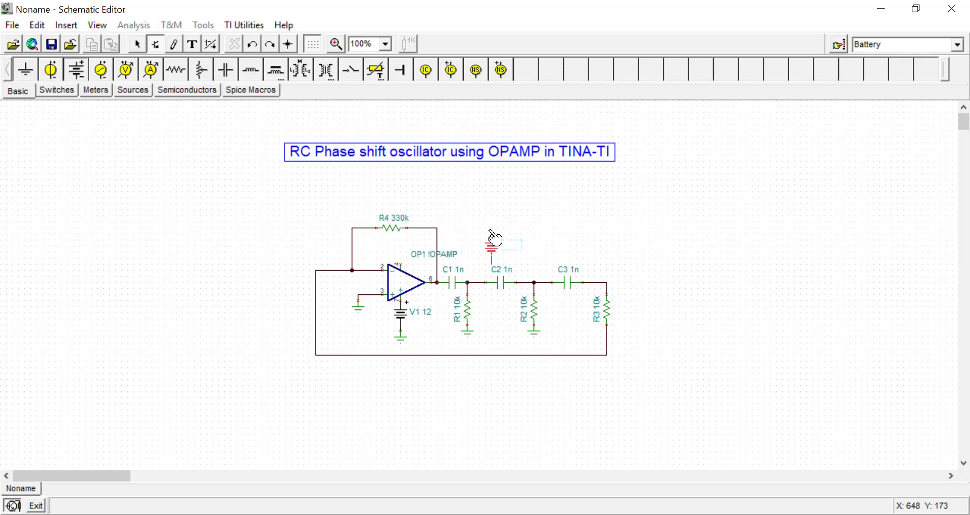
{"action": "left_click", "coordinate": [401, 240]}
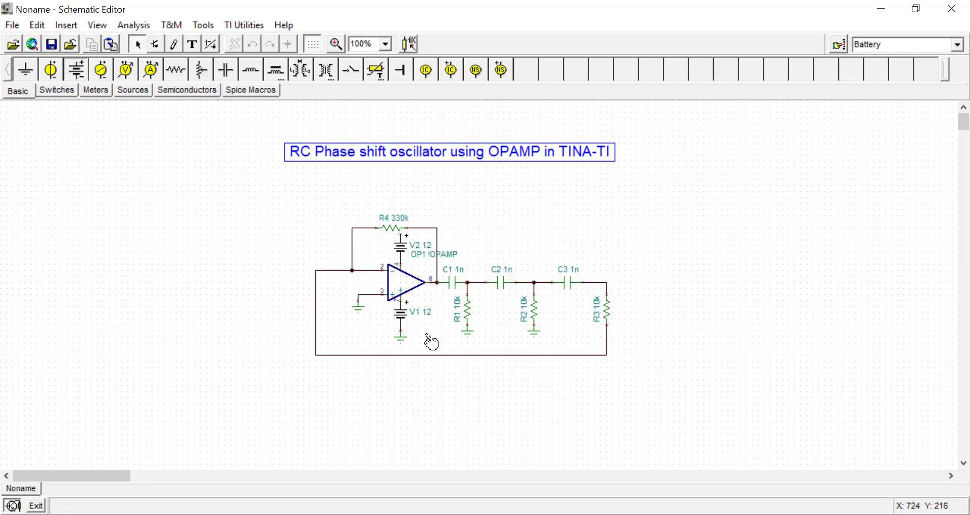
{"action": "left_click", "coordinate": [25, 69]}
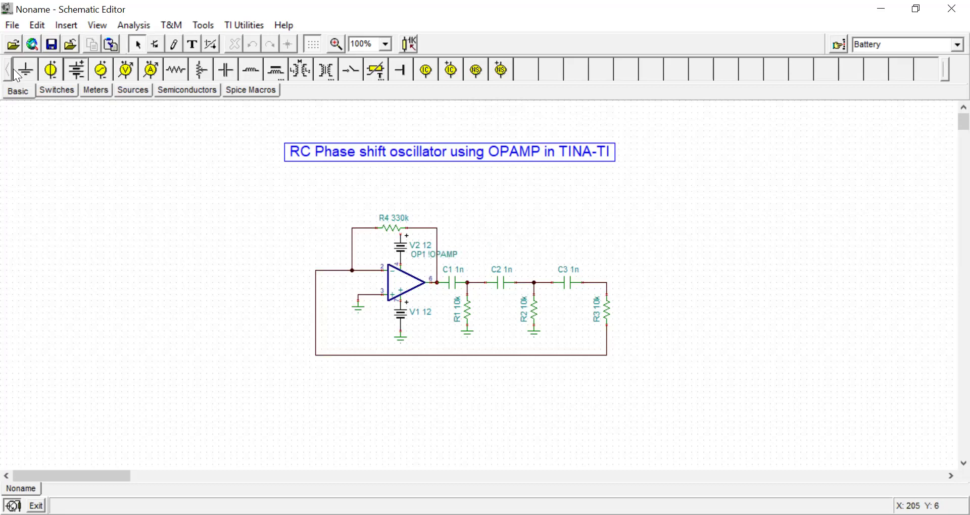
{"action": "left_click", "coordinate": [424, 261]}
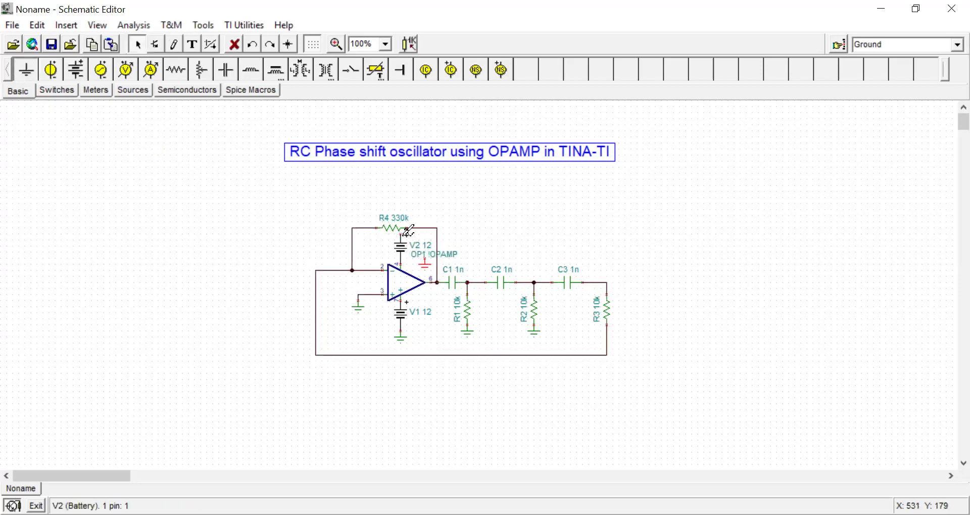
{"action": "mouse_move", "coordinate": [404, 234]}
{"action": "left_mouse_down"}
{"action": "mouse_move", "coordinate": [432, 232]}
{"action": "mouse_move", "coordinate": [425, 260]}
{"action": "left_mouse_up"}
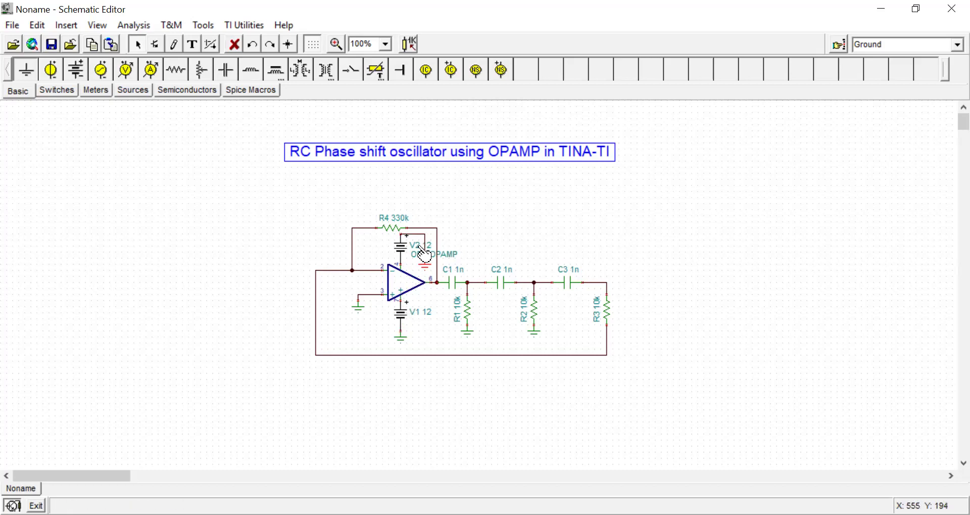
- Move the OP1 label off the op-amp and zoom to 150% to frame the whole circuit
{"action": "left_click_drag", "start_coordinate": [459, 261], "coordinate": [488, 259]}
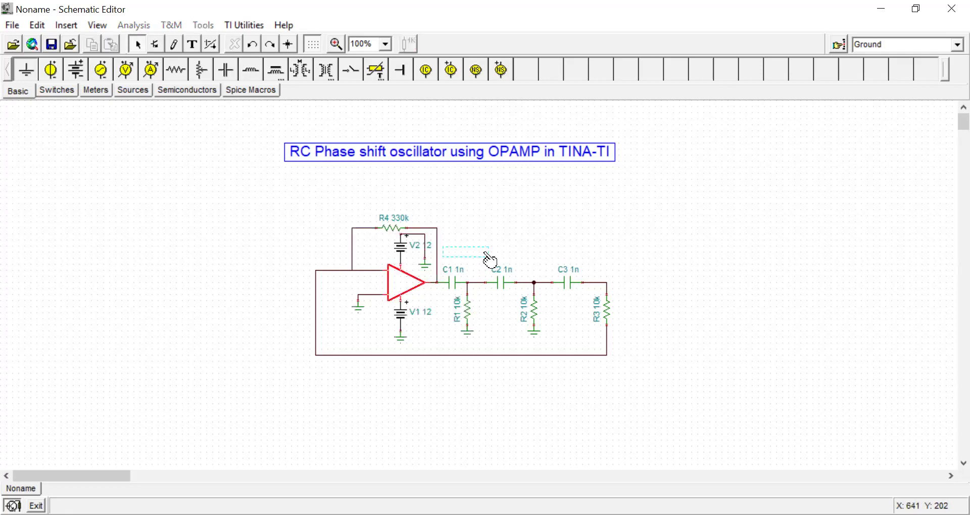
{"action": "left_click", "coordinate": [558, 236]}
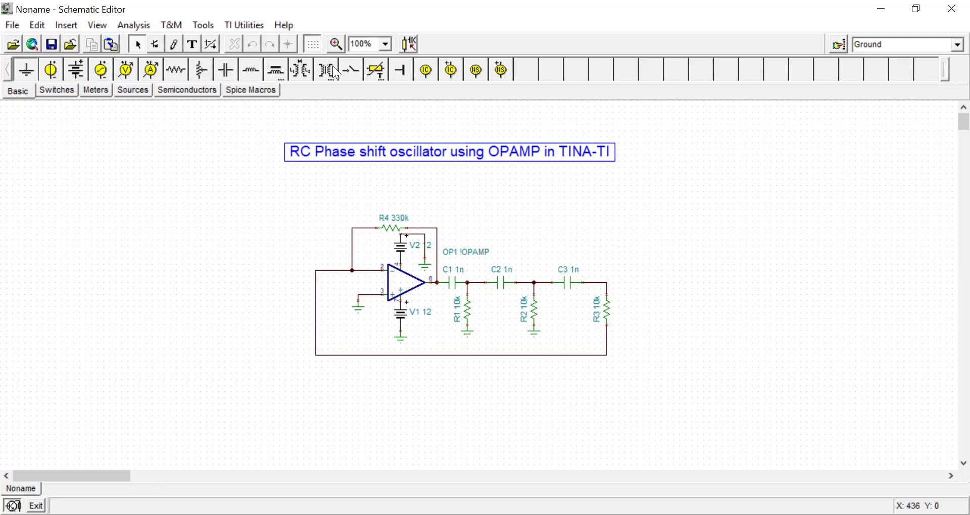
{"action": "left_click", "coordinate": [386, 44]}
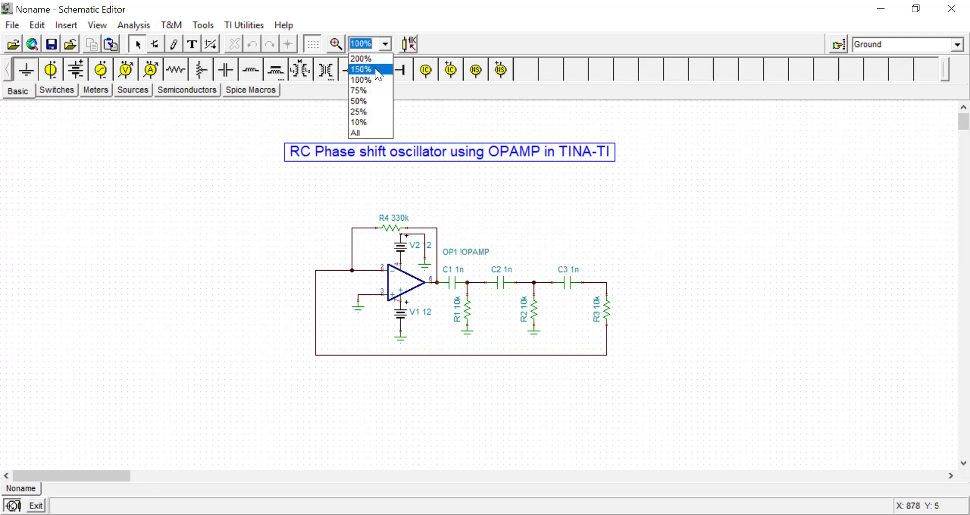
{"action": "left_click", "coordinate": [375, 68]}
{"action": "left_click_drag", "start_coordinate": [78, 475], "coordinate": [106, 476]}
{"action": "scroll", "coordinate": [135, 382], "scroll_direction": "down", "scroll_amount": 2}
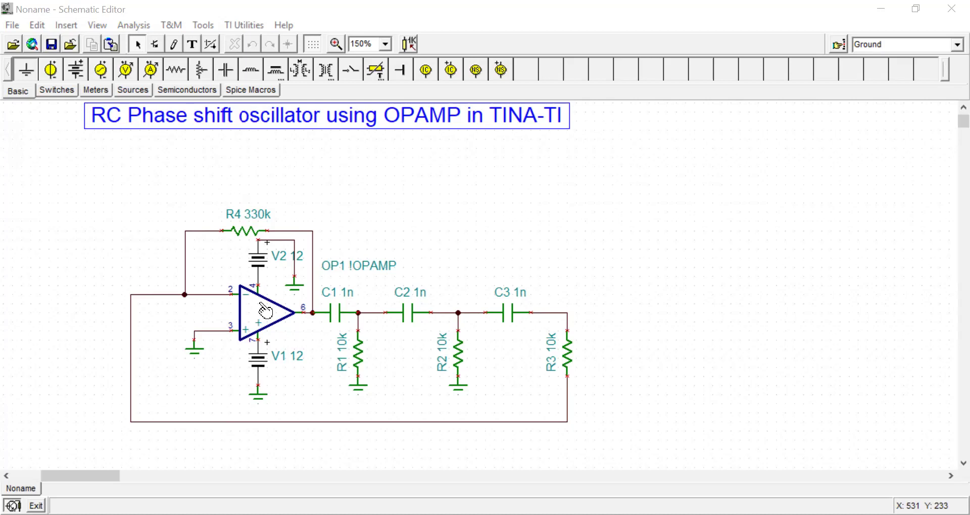
{"action": "left_click", "coordinate": [568, 361]}
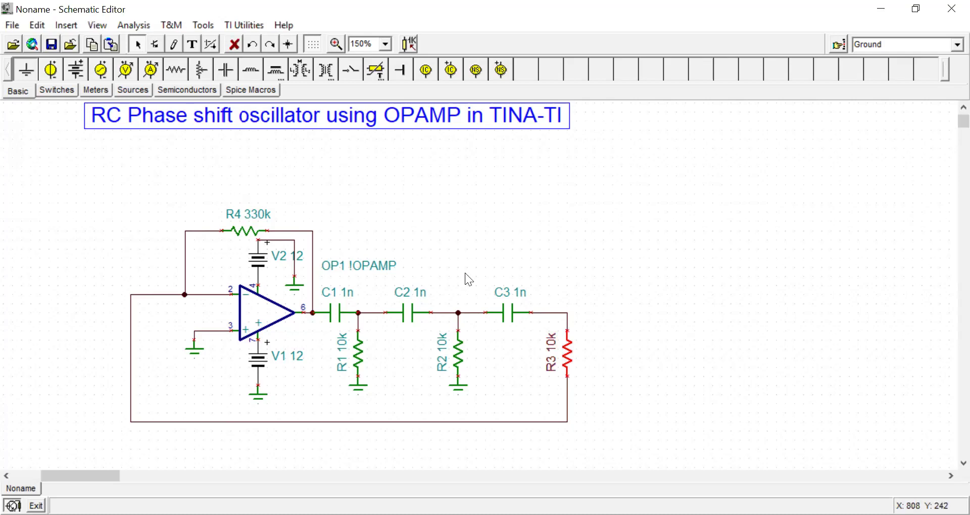
{"action": "key", "text": "Delete"}
{"action": "left_click", "coordinate": [241, 236]}
{"action": "key", "text": "ctrl+z"}
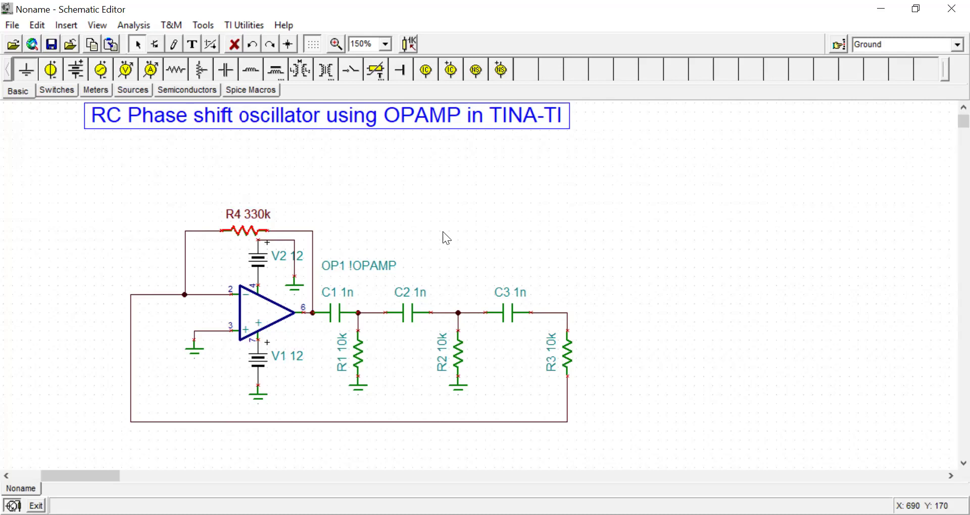
{"action": "key", "text": "Delete"}
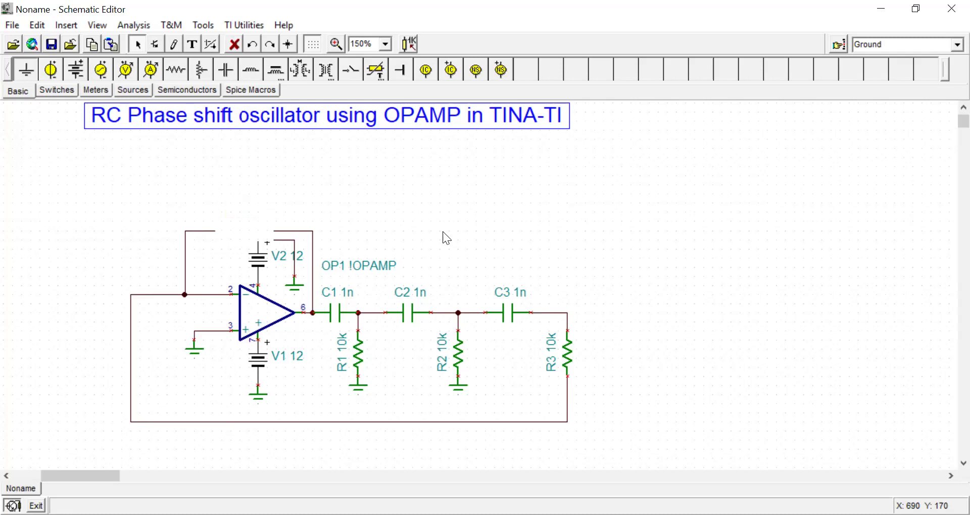
{"action": "key", "text": "ctrl+z"}
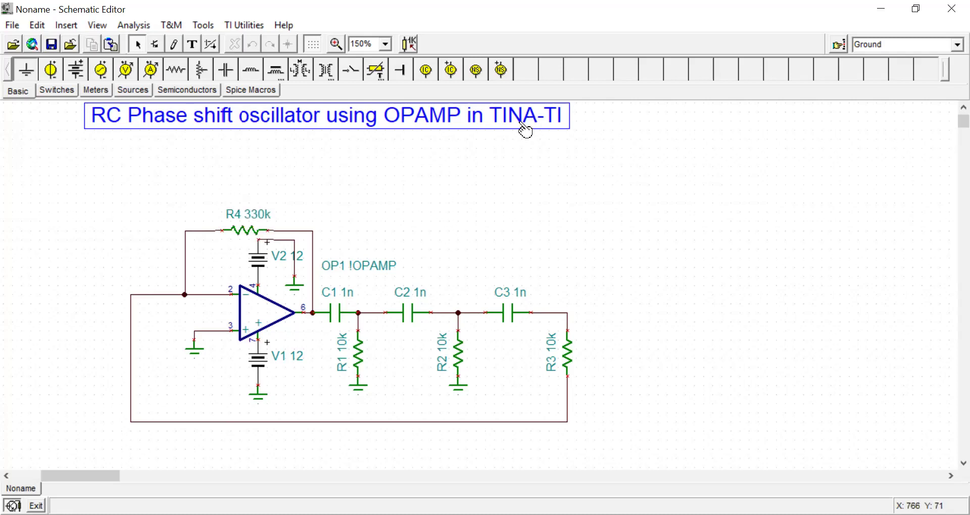
{"action": "left_click", "coordinate": [132, 25]}
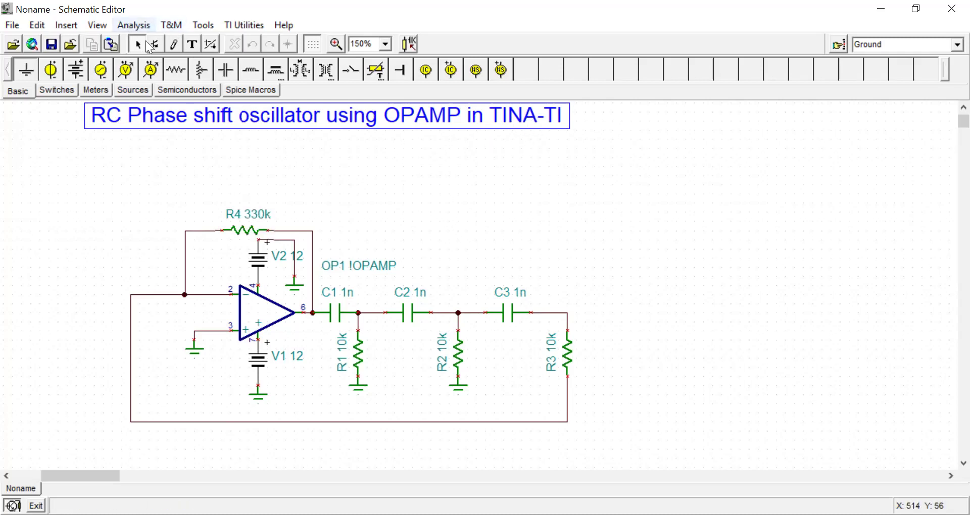
{"action": "left_click", "coordinate": [150, 44]}
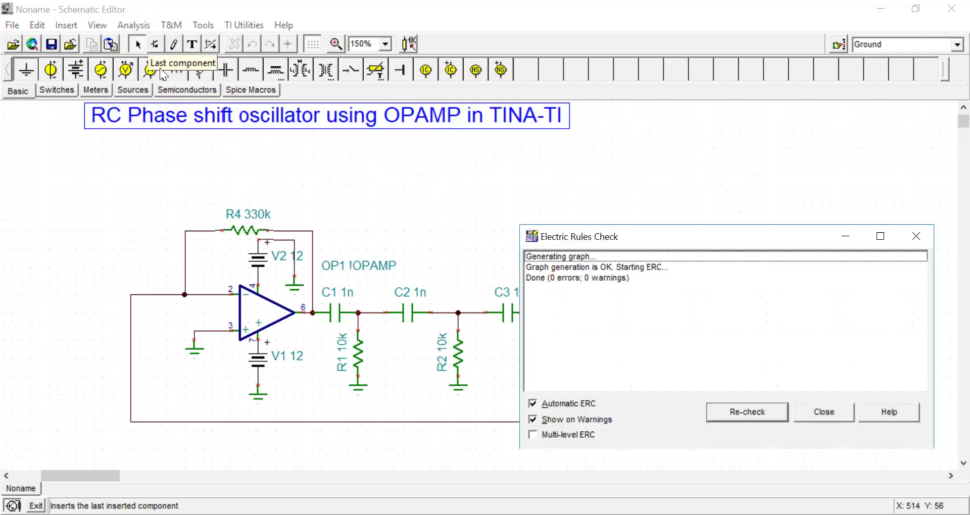
{"action": "left_click", "coordinate": [824, 412]}
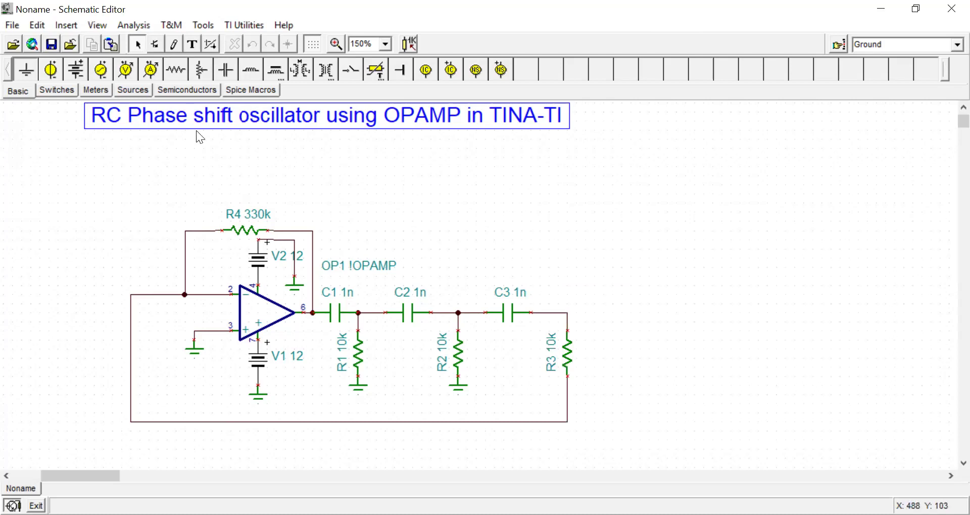
- Change the transient analysis End display from 1u to 100m and run it
{"action": "left_click", "coordinate": [132, 26]}
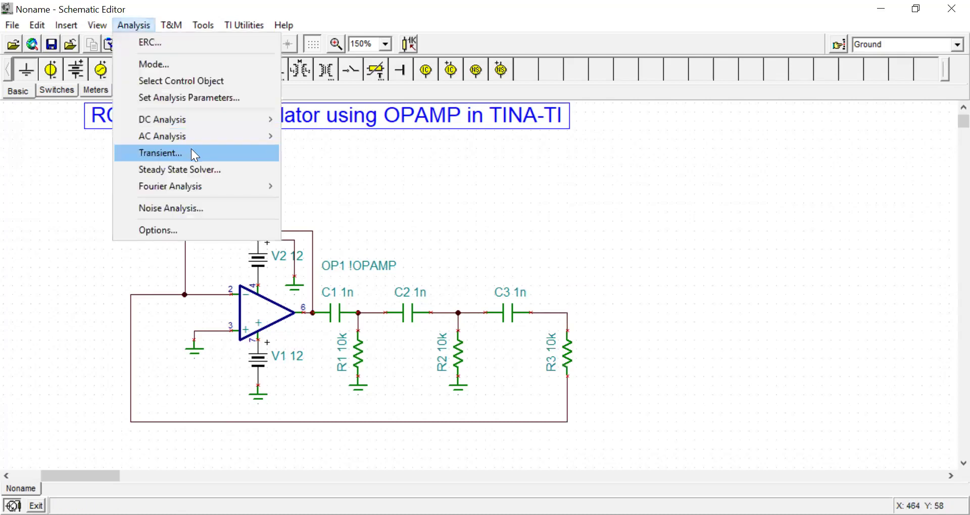
{"action": "left_click", "coordinate": [172, 152]}
{"action": "double_click", "coordinate": [470, 250]}
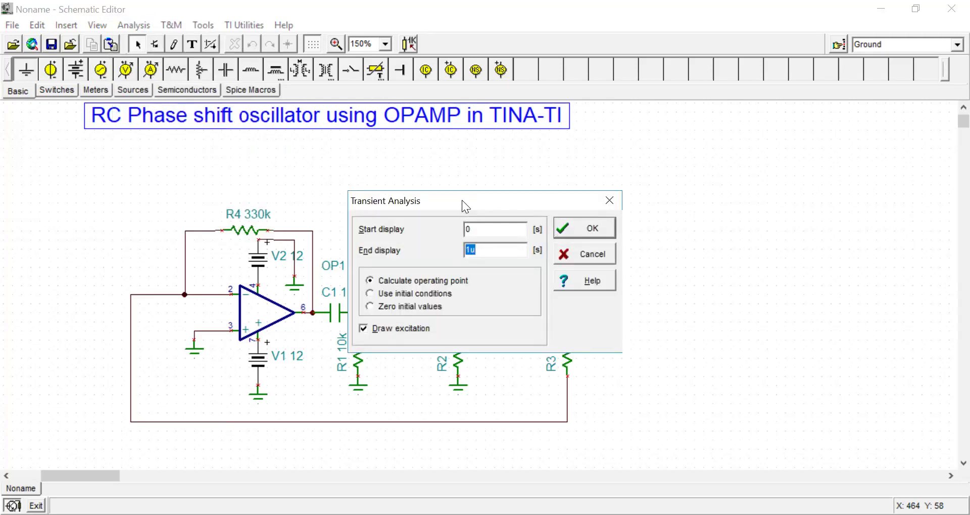
{"action": "left_click_drag", "start_coordinate": [462, 200], "coordinate": [680, 153]}
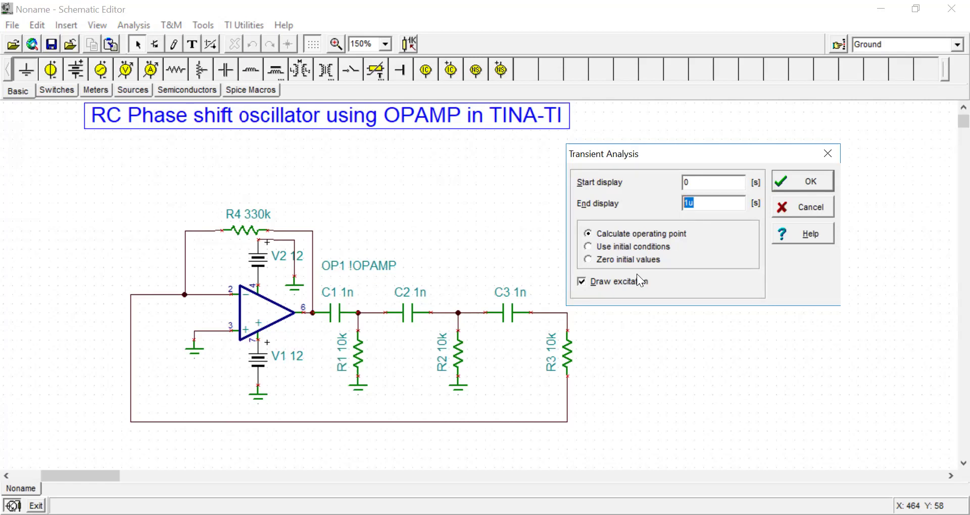
{"action": "type", "text": "100m"}
{"action": "left_click", "coordinate": [799, 183]}
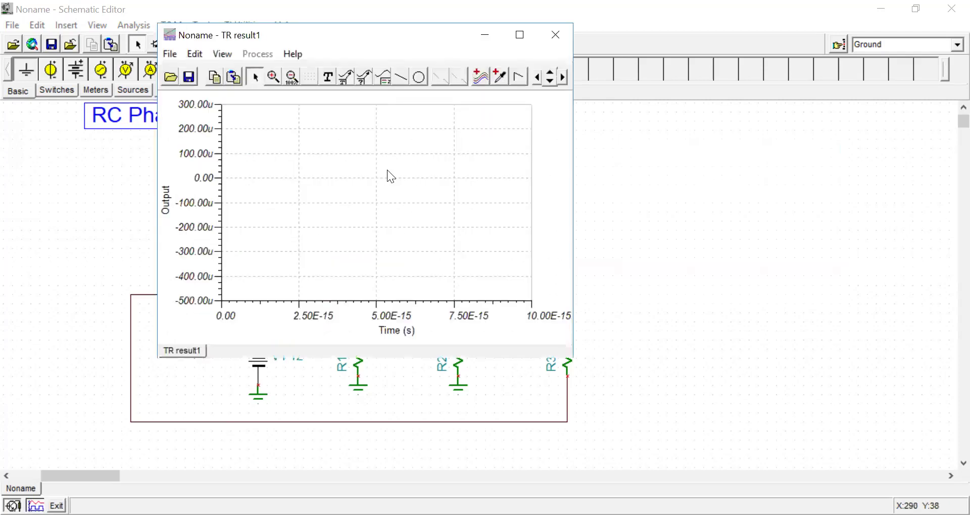
- Close the empty TR result1 graph and pick the Voltage Pin from the Meters components
{"action": "left_click", "coordinate": [682, 179]}
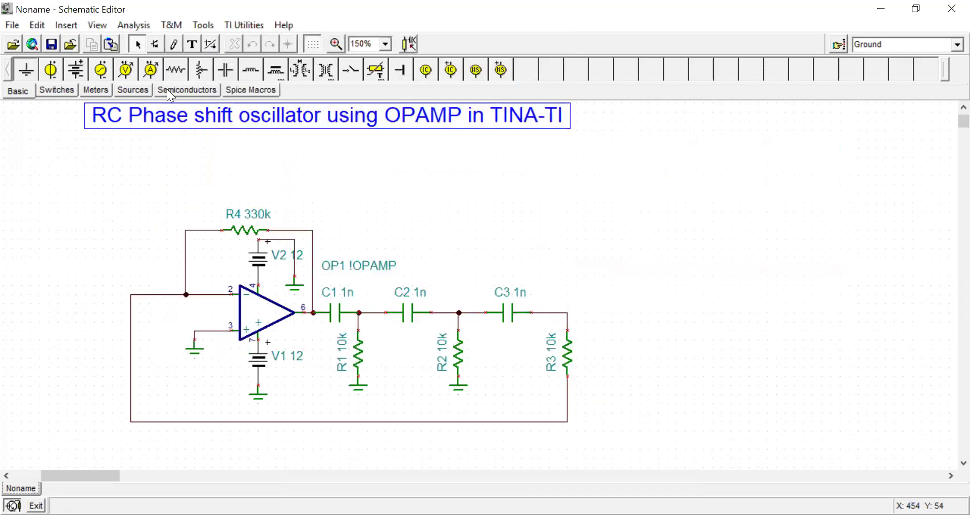
{"action": "left_click", "coordinate": [143, 90]}
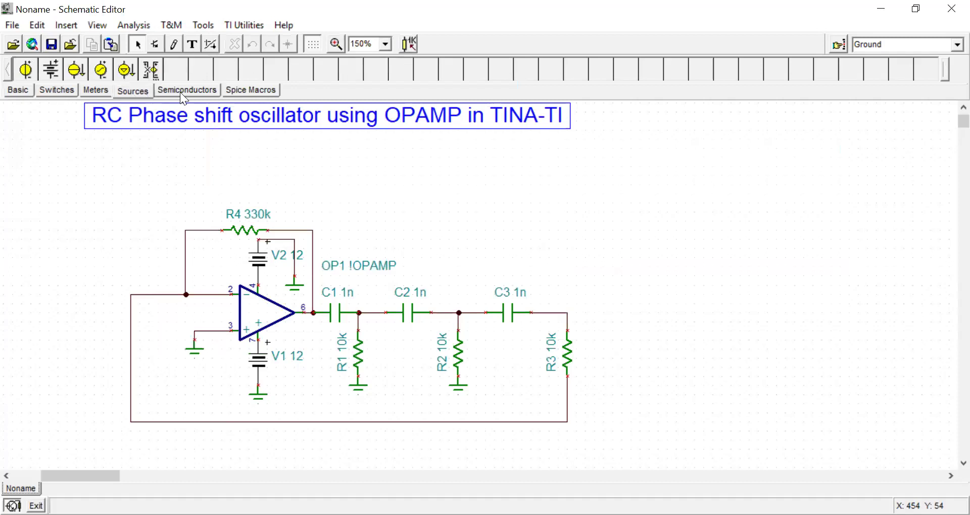
{"action": "left_click", "coordinate": [86, 91]}
{"action": "left_click", "coordinate": [25, 70]}
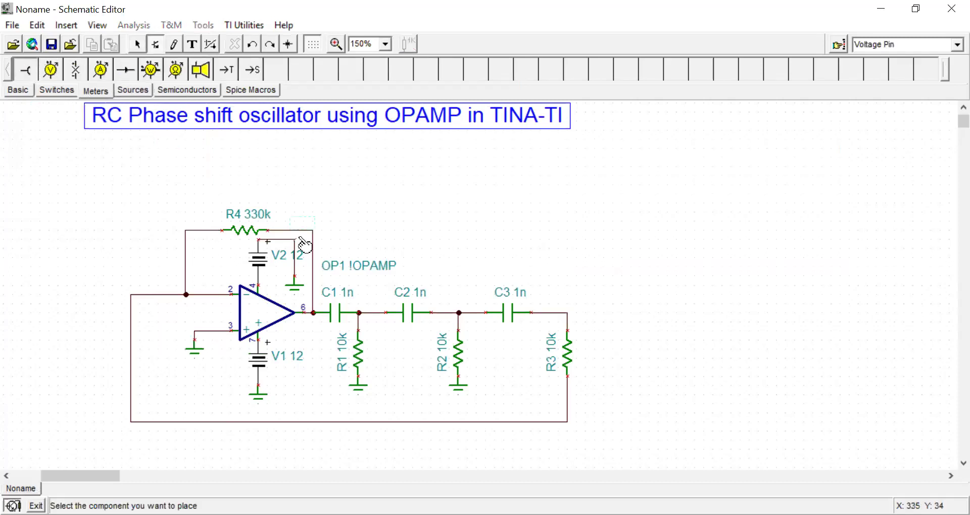
- Place a voltage pin at the op-amp output and rename its label from VF1 to V01
{"action": "left_click", "coordinate": [315, 344]}
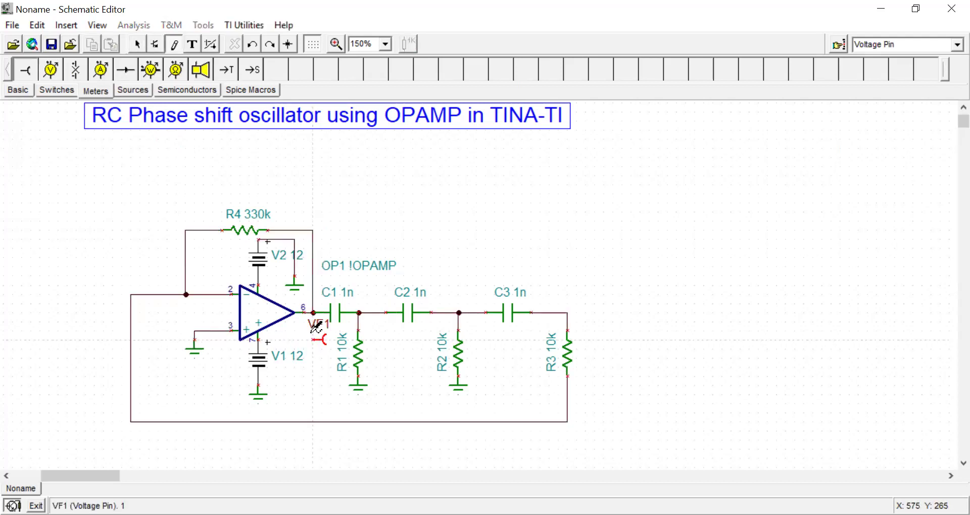
{"action": "left_click", "coordinate": [321, 336]}
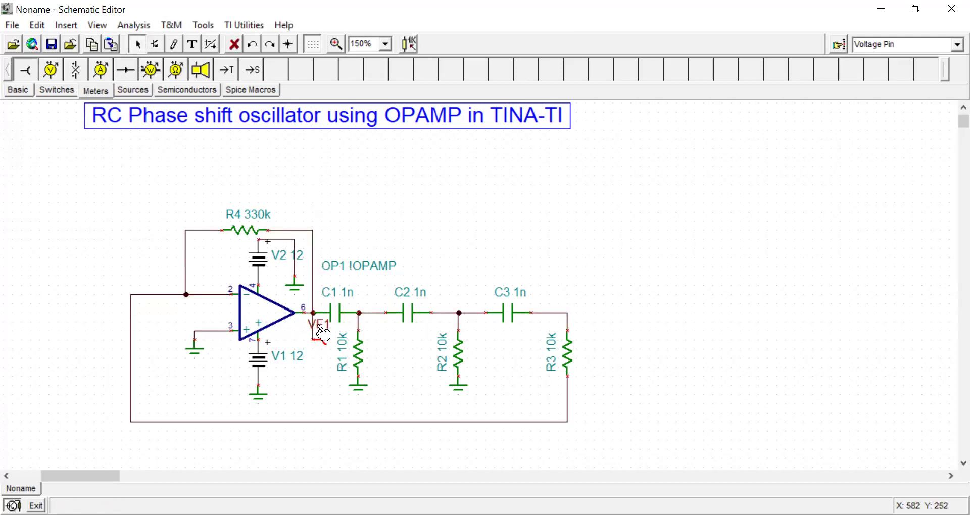
{"action": "double_click", "coordinate": [321, 335]}
{"action": "left_click", "coordinate": [526, 201]}
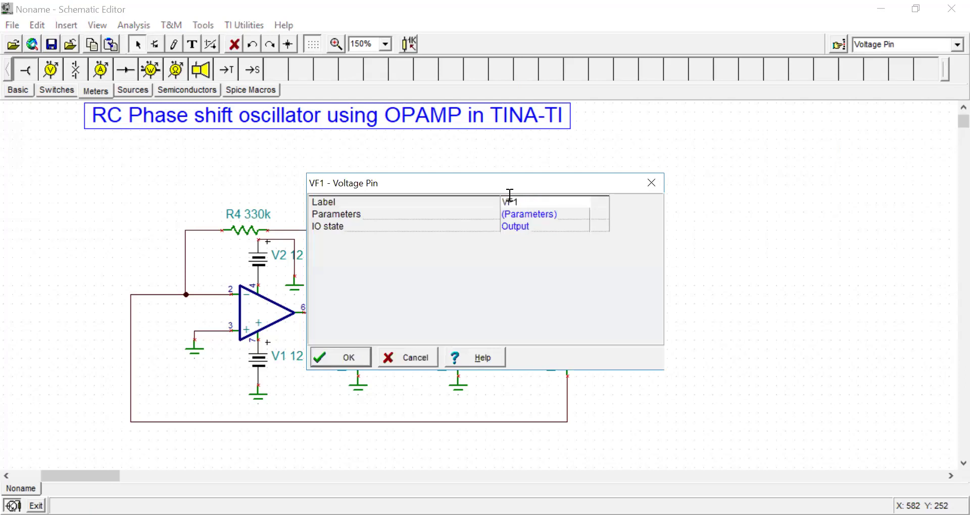
{"action": "double_click", "coordinate": [510, 201]}
{"action": "type", "text": "V01"}
{"action": "key", "text": "Return"}
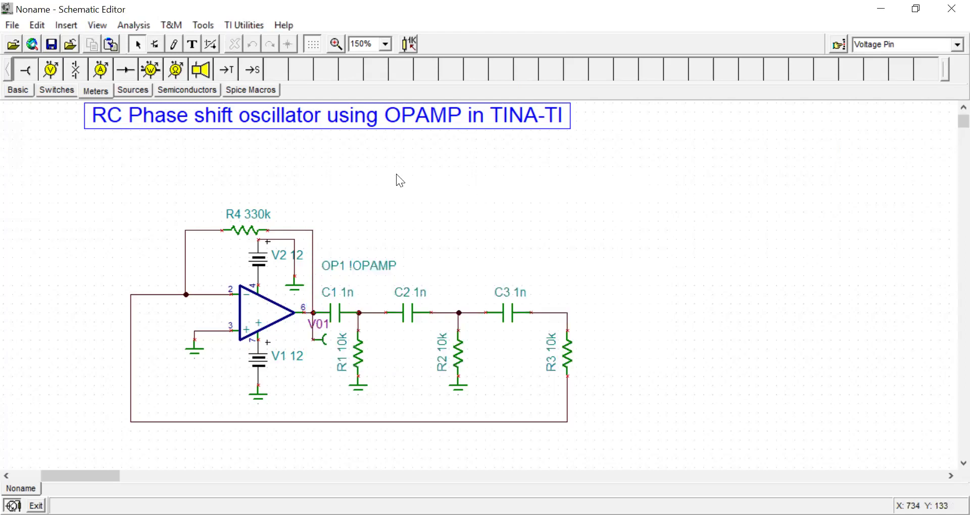
{"action": "left_click", "coordinate": [137, 28]}
{"action": "left_click", "coordinate": [197, 152]}
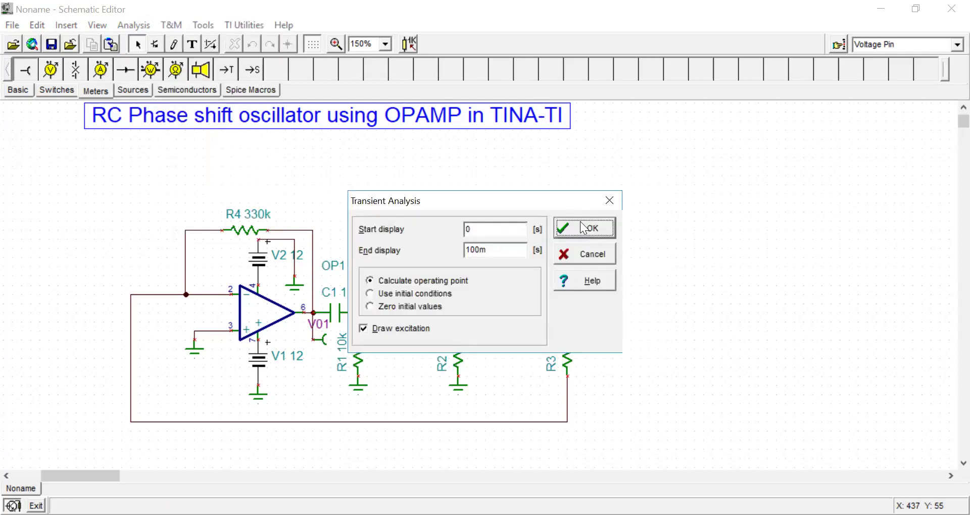
{"action": "left_click", "coordinate": [589, 229]}
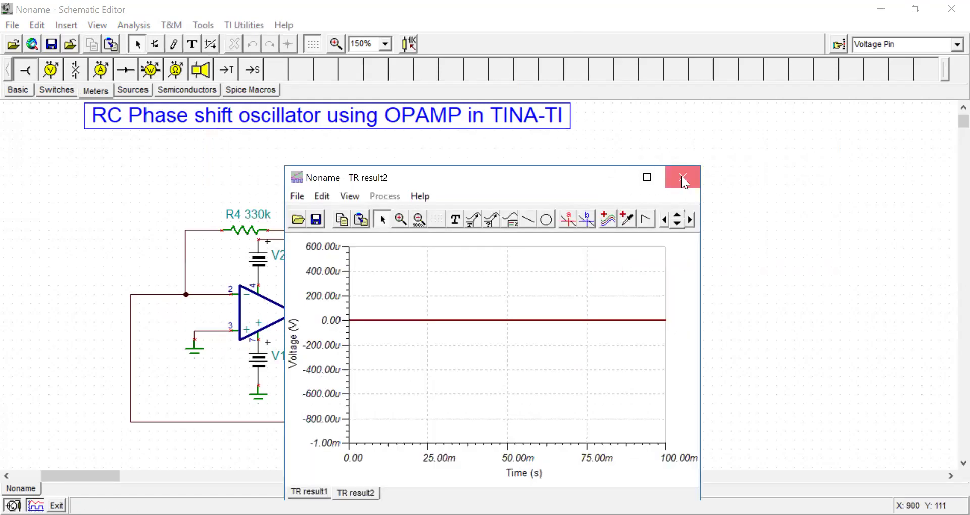
{"action": "left_click", "coordinate": [682, 178]}
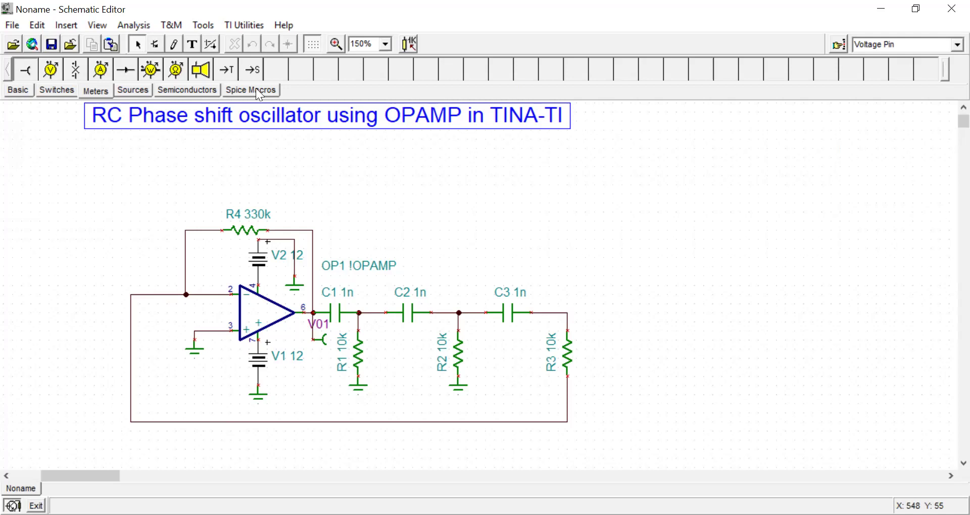
- Place initial-condition marker IC1 on the node after C1 with its voltage set to 1
{"action": "left_click", "coordinate": [19, 91]}
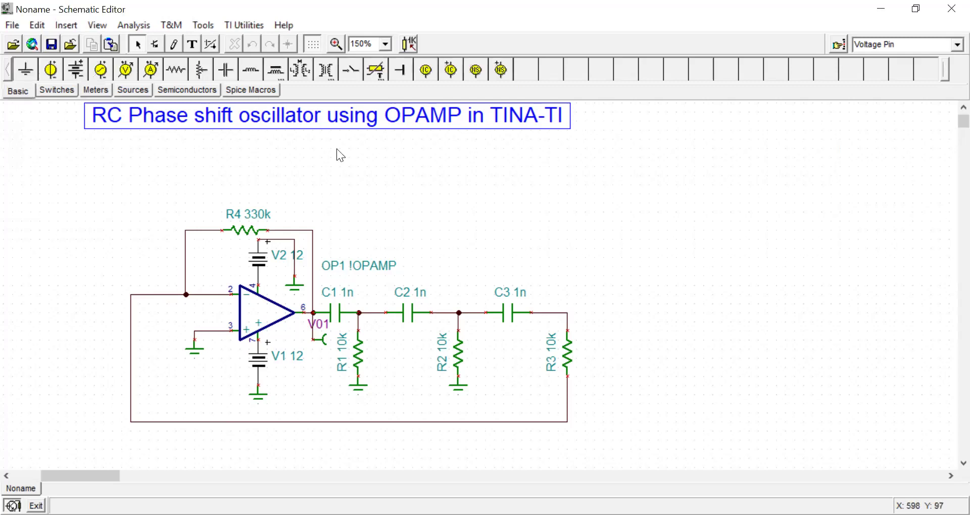
{"action": "left_click", "coordinate": [428, 72]}
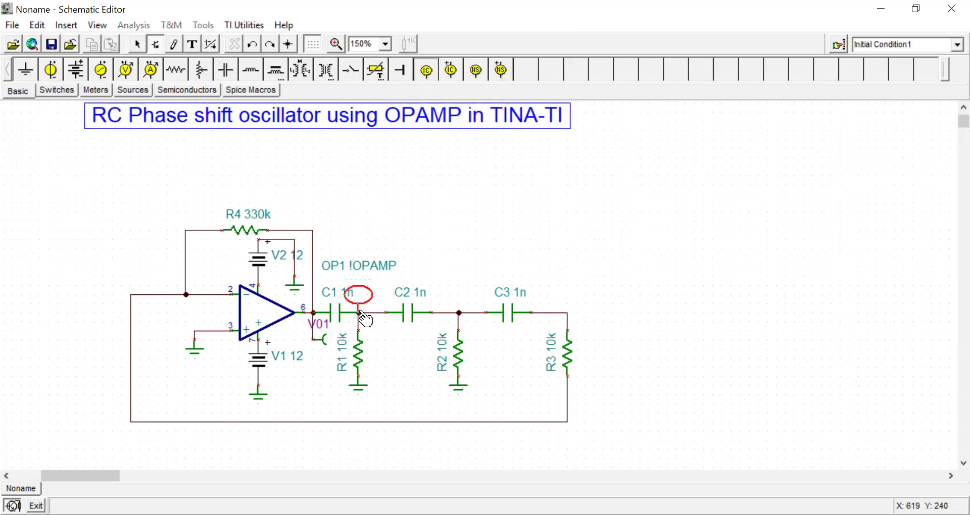
{"action": "left_click", "coordinate": [376, 318]}
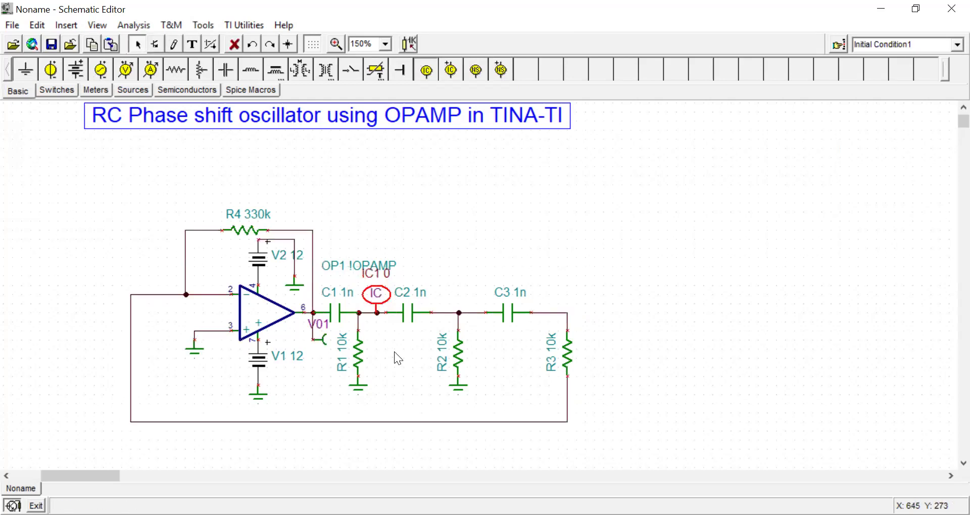
{"action": "double_click", "coordinate": [378, 295]}
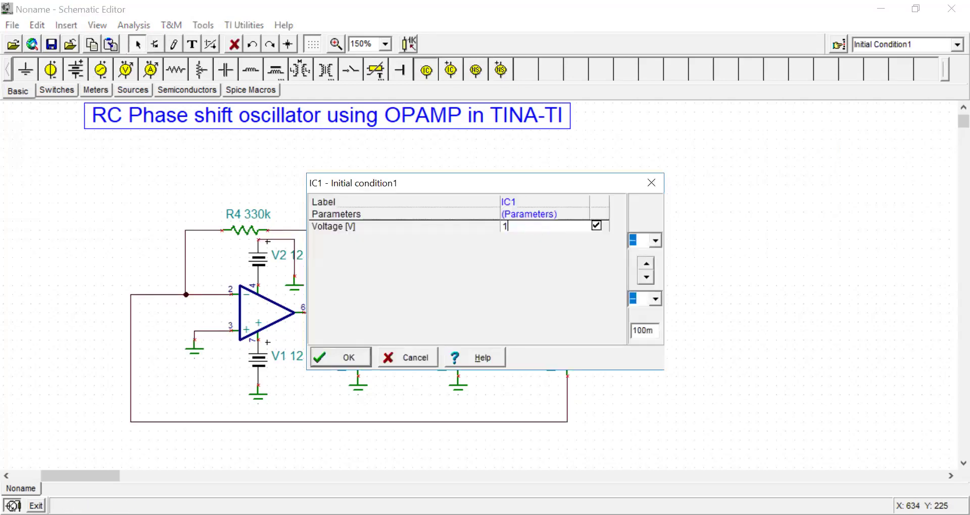
{"action": "type", "text": "1"}
{"action": "left_click", "coordinate": [353, 357]}
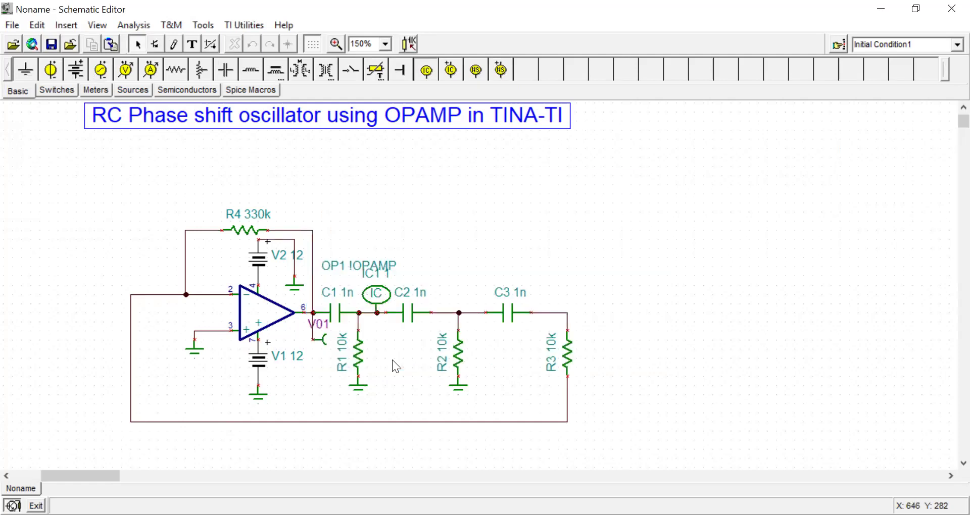
{"action": "left_click", "coordinate": [382, 300]}
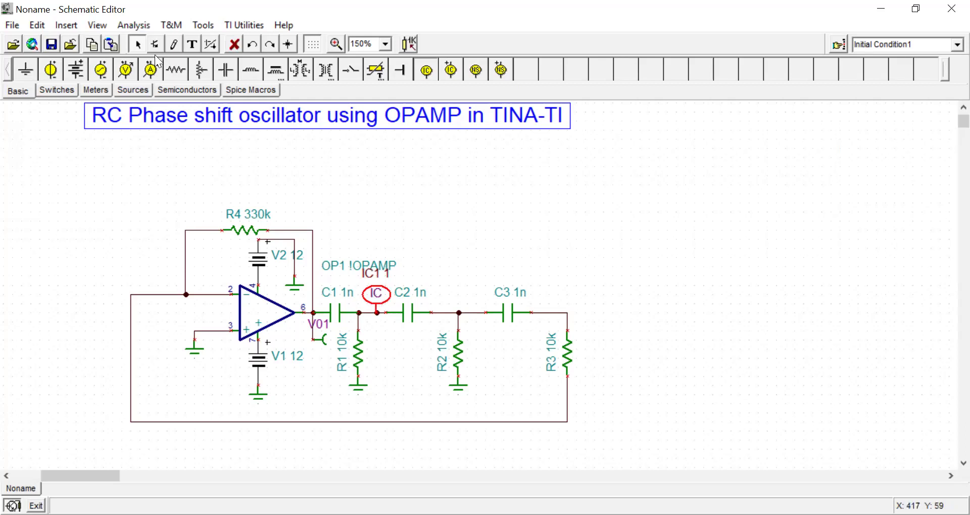
- Run the 0–100m transient, inspect V01 growing to about ±11 V, then close the plot
{"action": "left_click", "coordinate": [133, 26]}
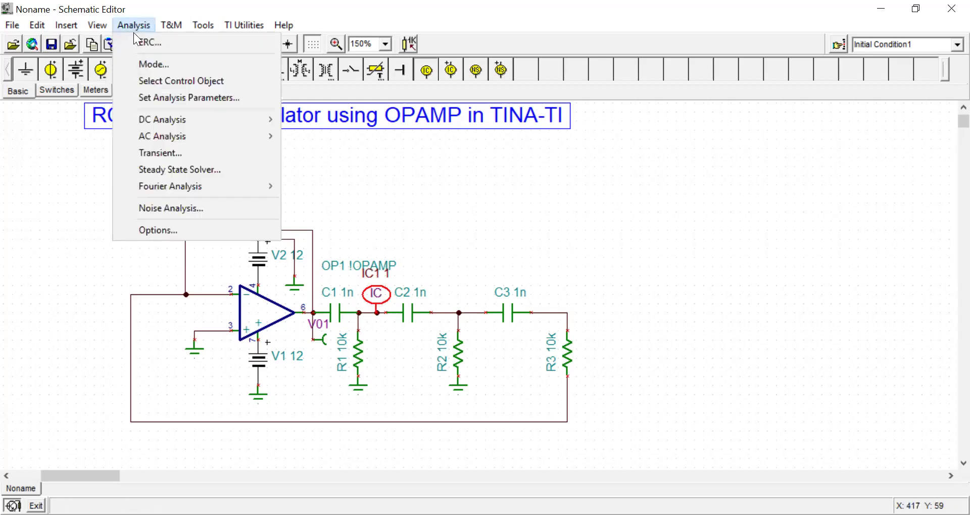
{"action": "left_click", "coordinate": [237, 159]}
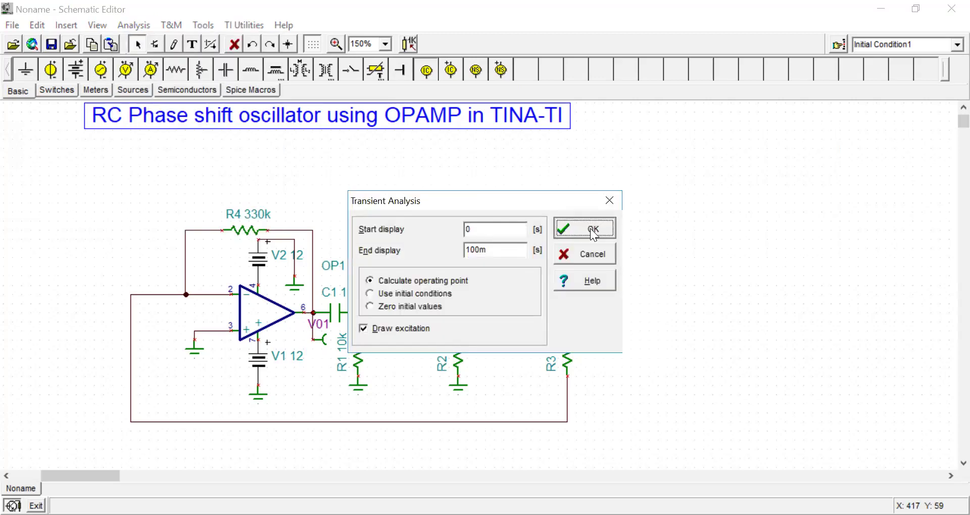
{"action": "left_click", "coordinate": [590, 229]}
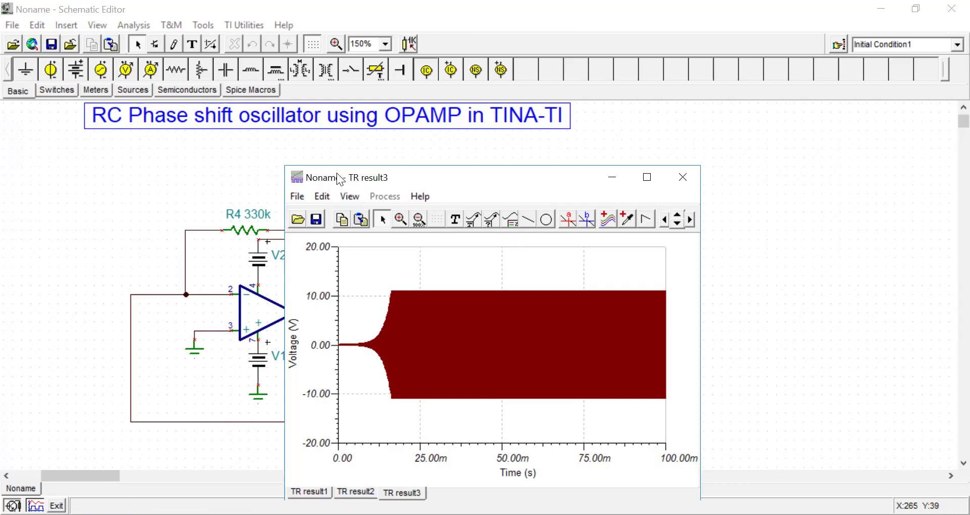
{"action": "left_click_drag", "start_coordinate": [333, 178], "coordinate": [262, 171]}
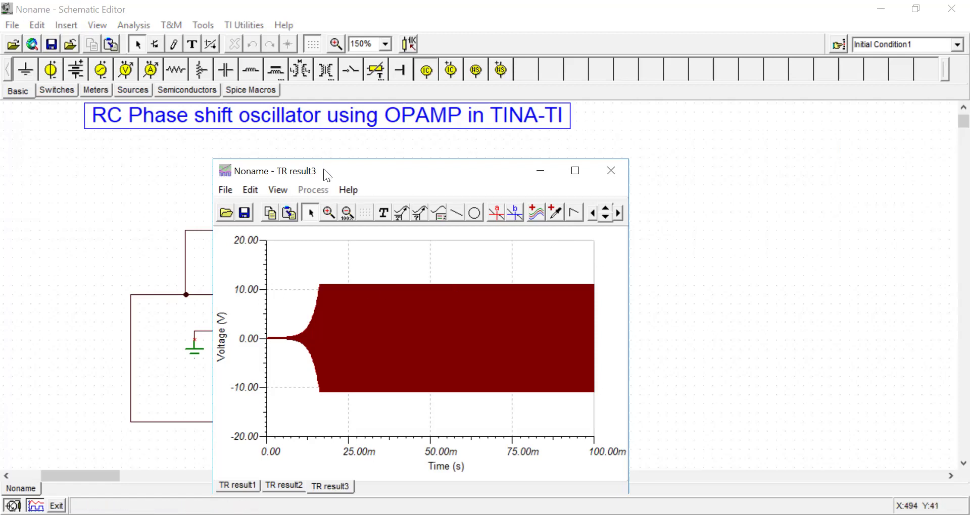
{"action": "left_click_drag", "start_coordinate": [323, 170], "coordinate": [255, 175]}
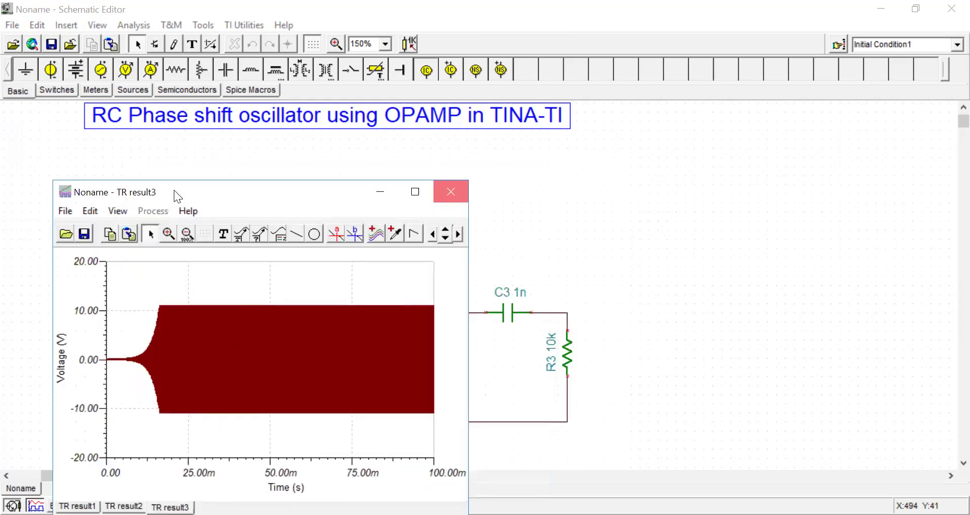
{"action": "key", "text": "alt+F4"}
- Rerun the transient with End display 10m and move the TR result4 plot to inspect it
{"action": "left_click", "coordinate": [133, 24]}
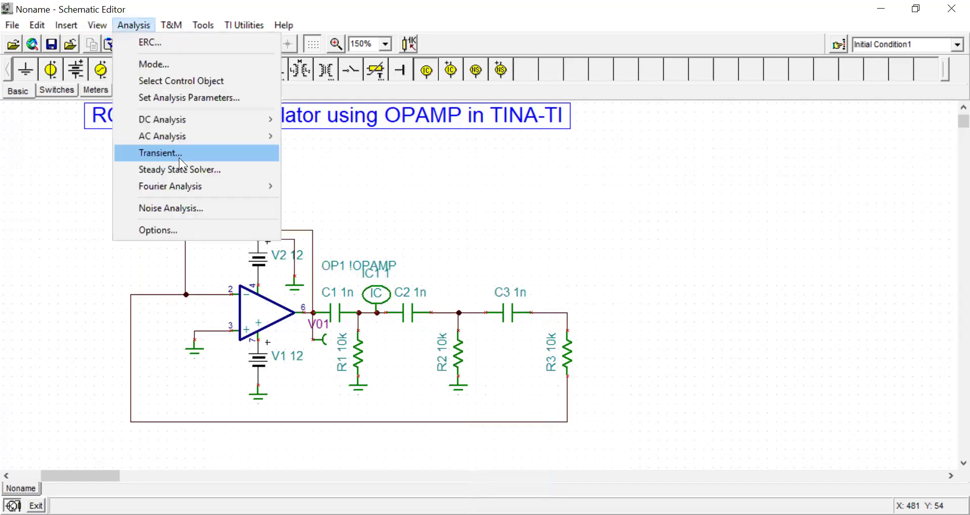
{"action": "left_click", "coordinate": [179, 157]}
{"action": "left_click", "coordinate": [479, 250]}
{"action": "key", "text": "BackSpace"}
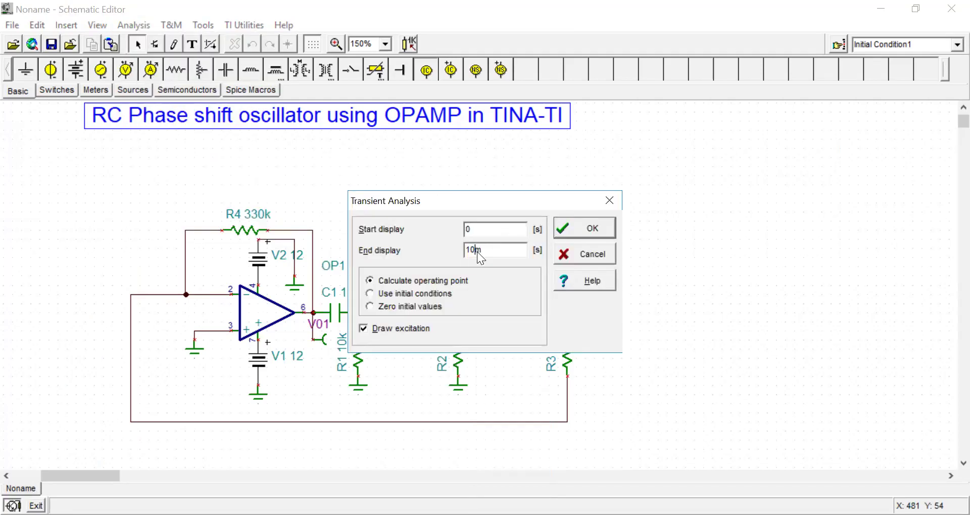
{"action": "key", "text": "Return"}
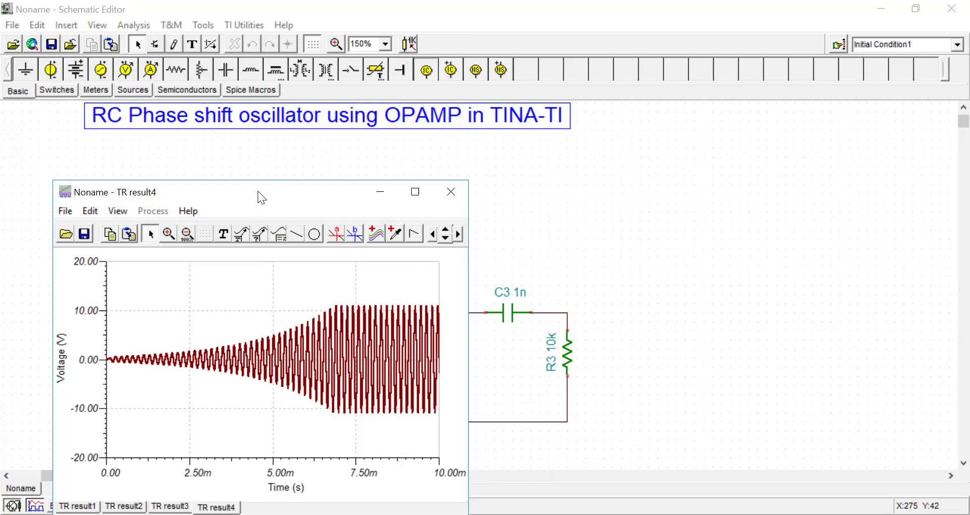
{"action": "left_click_drag", "start_coordinate": [268, 192], "coordinate": [267, 153]}
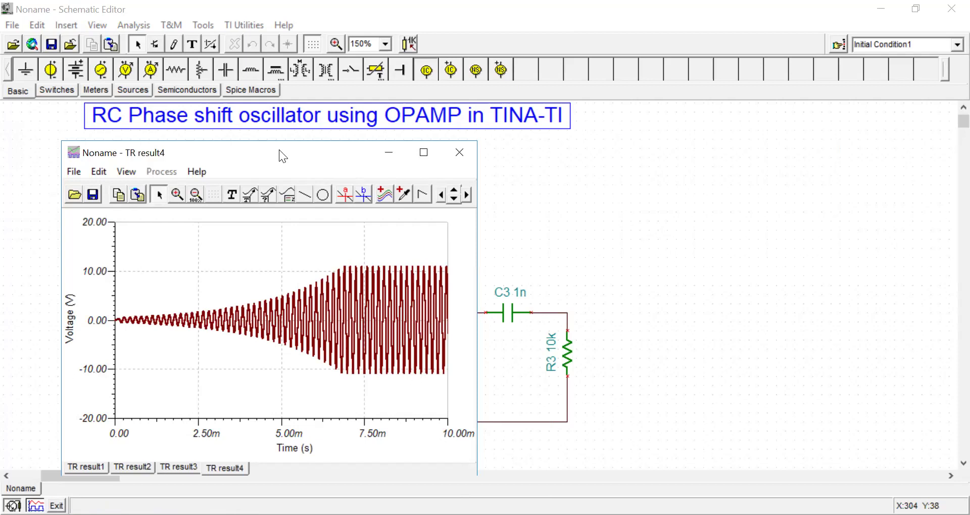
{"action": "left_click_drag", "start_coordinate": [233, 161], "coordinate": [163, 173]}
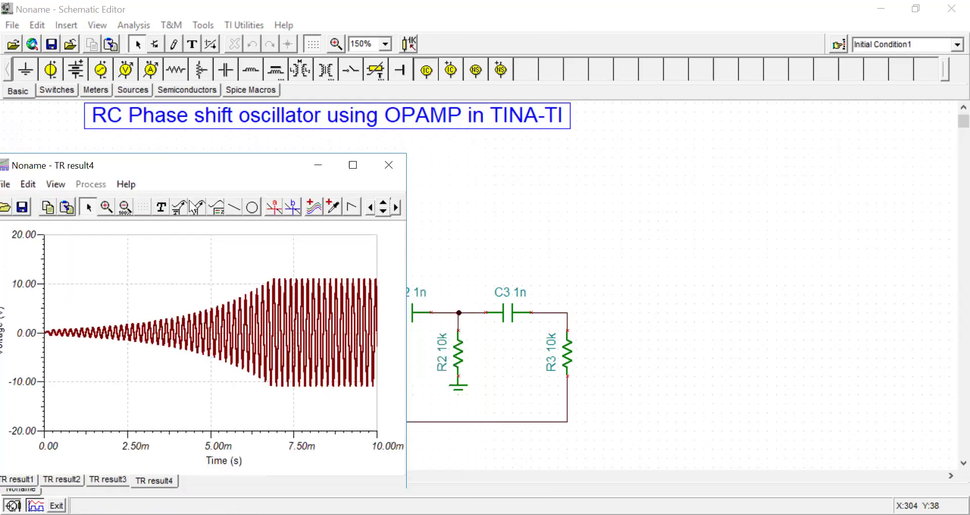
{"action": "left_click_drag", "start_coordinate": [190, 203], "coordinate": [247, 197]}
- Rerun the transient with Start display 7m and reposition the TR result5 graph
{"action": "left_click", "coordinate": [383, 202]}
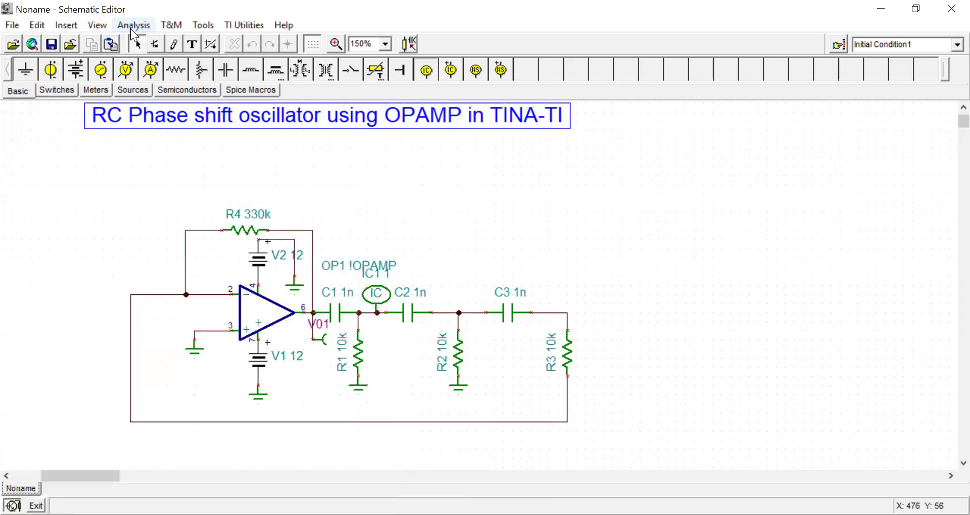
{"action": "left_click", "coordinate": [132, 26]}
{"action": "left_click", "coordinate": [191, 151]}
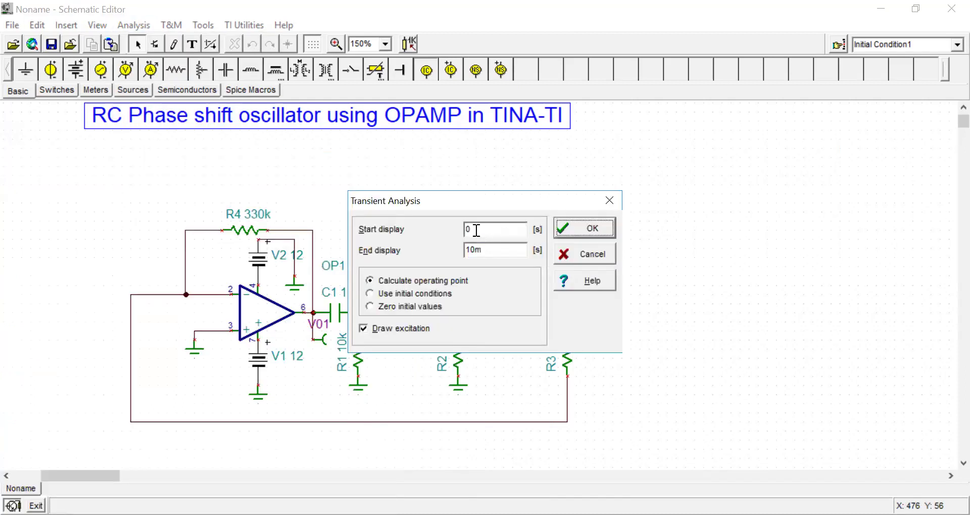
{"action": "type", "text": "7m"}
{"action": "left_click", "coordinate": [579, 230]}
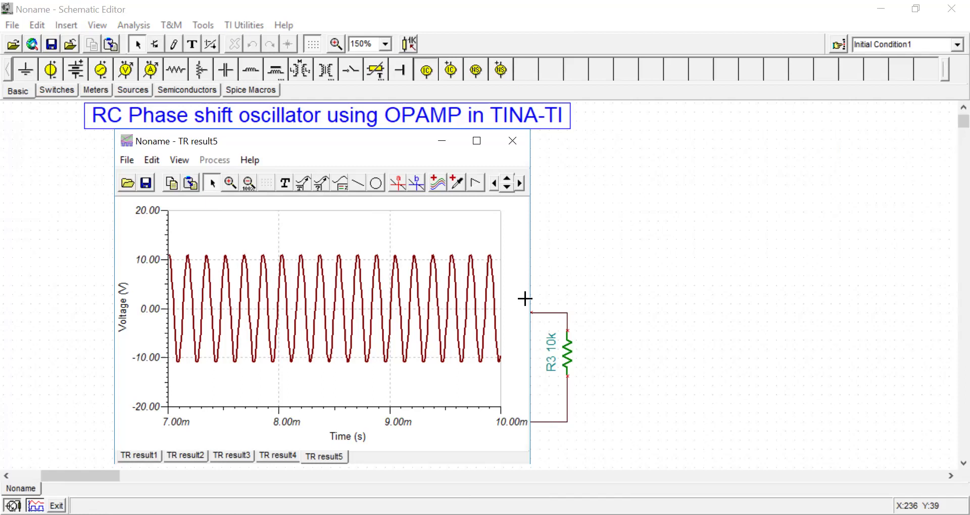
{"action": "left_click_drag", "start_coordinate": [292, 141], "coordinate": [556, 183]}
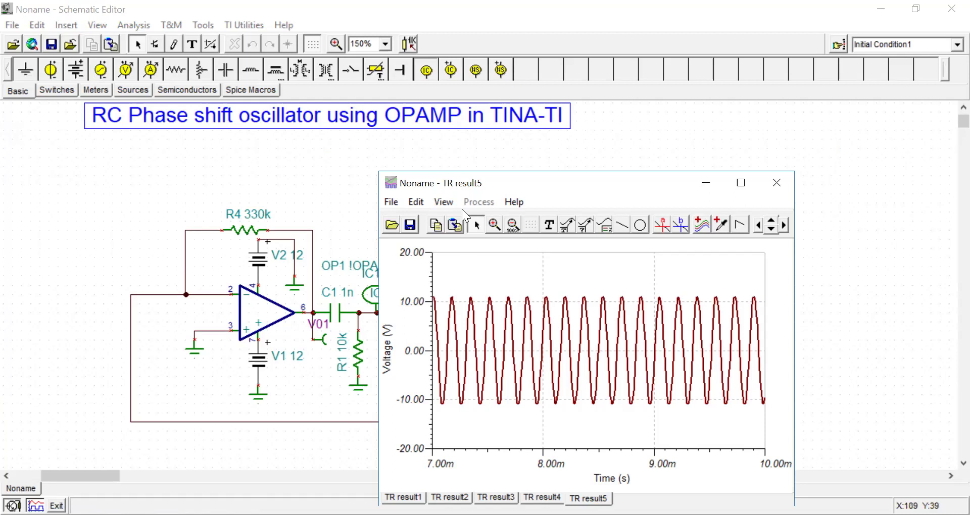
{"action": "left_click_drag", "start_coordinate": [625, 184], "coordinate": [401, 192]}
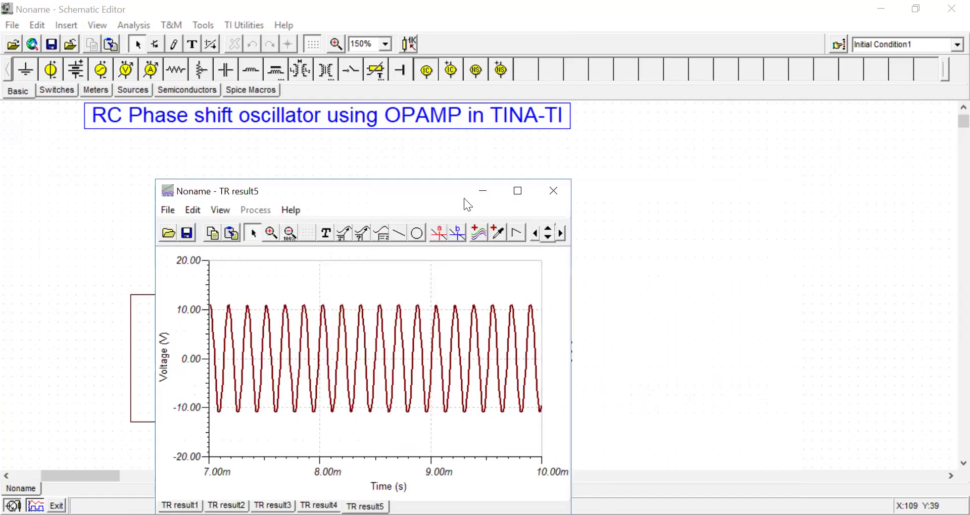
- Close the 7–10 ms plot and rerun the transient with End display changed to 8m
{"action": "left_click", "coordinate": [483, 191]}
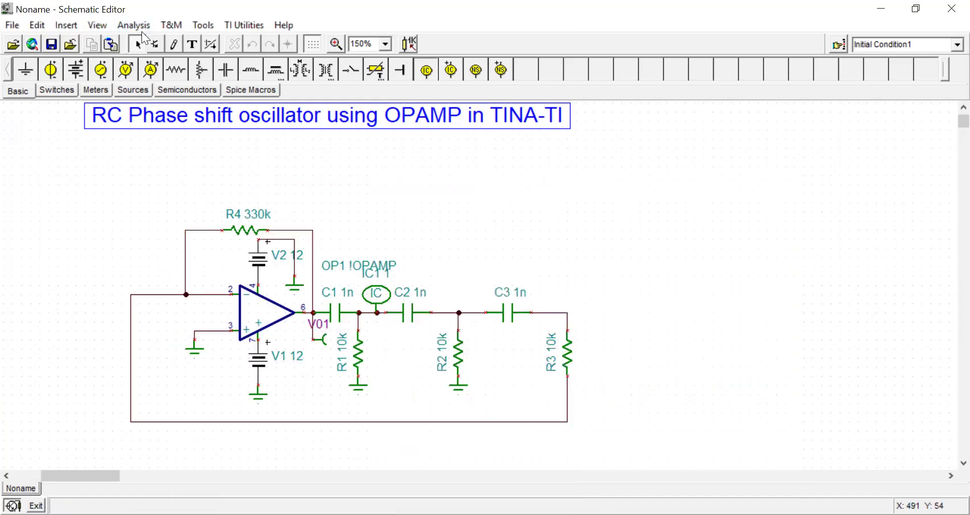
{"action": "left_click", "coordinate": [141, 28]}
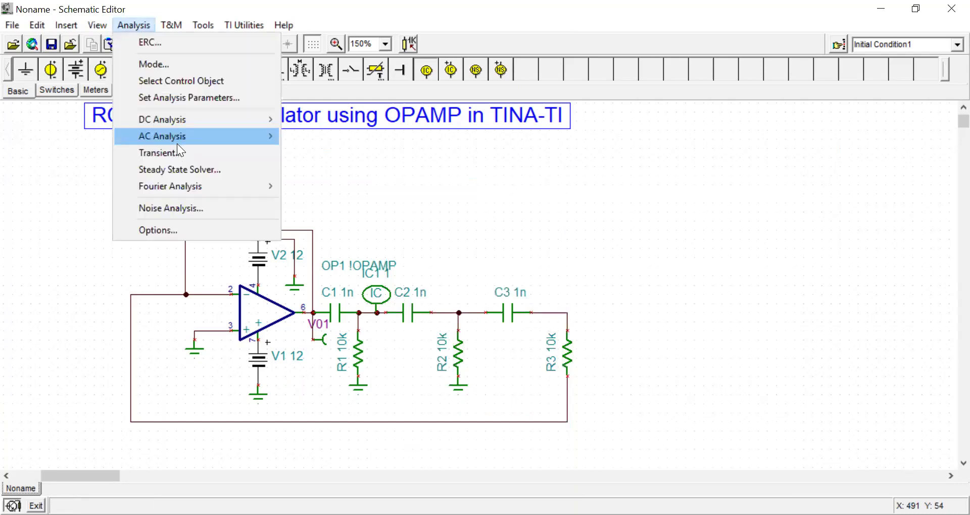
{"action": "key", "text": "Down"}
{"action": "key", "text": "Return"}
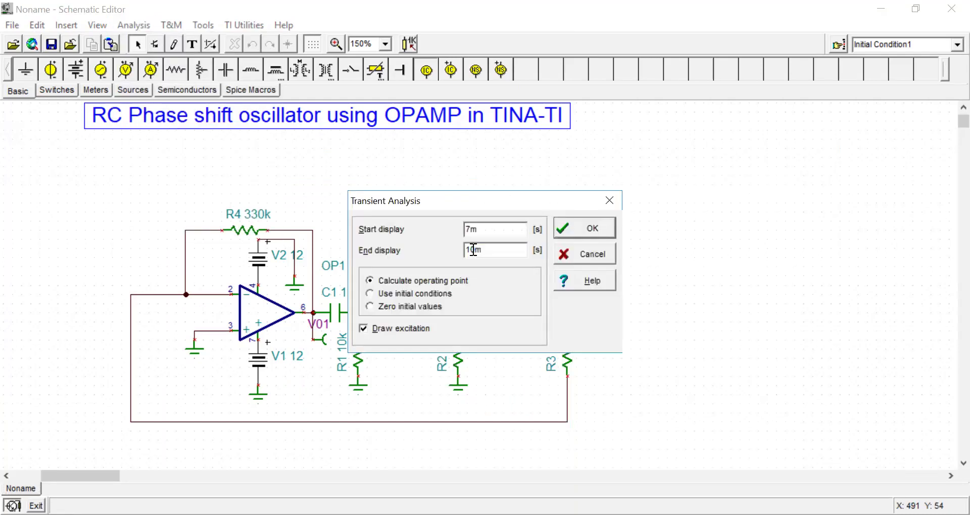
{"action": "key", "text": "BackSpace"}
{"action": "key", "text": "BackSpace"}
{"action": "type", "text": "8"}
{"action": "key", "text": "Return"}
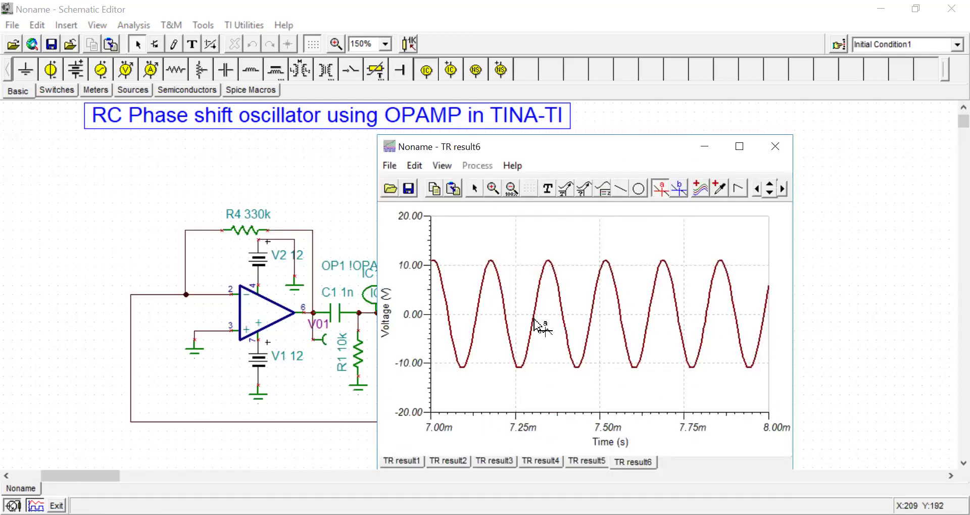
- Place cursors a and b at the 7.3m and 7.48m zero crossings, reading A–B of -170.4u
{"action": "left_click", "coordinate": [535, 283]}
{"action": "left_click_drag", "start_coordinate": [535, 213], "coordinate": [534, 214]}
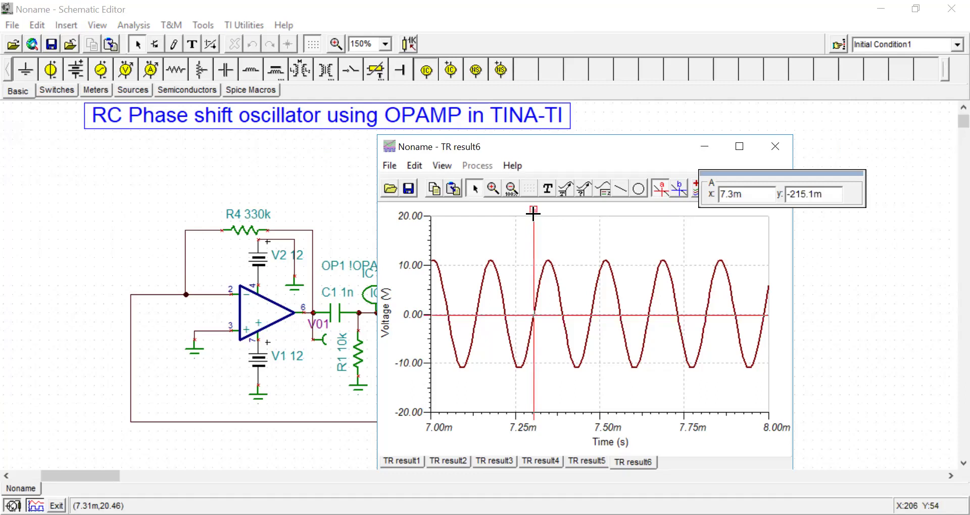
{"action": "left_click", "coordinate": [683, 190]}
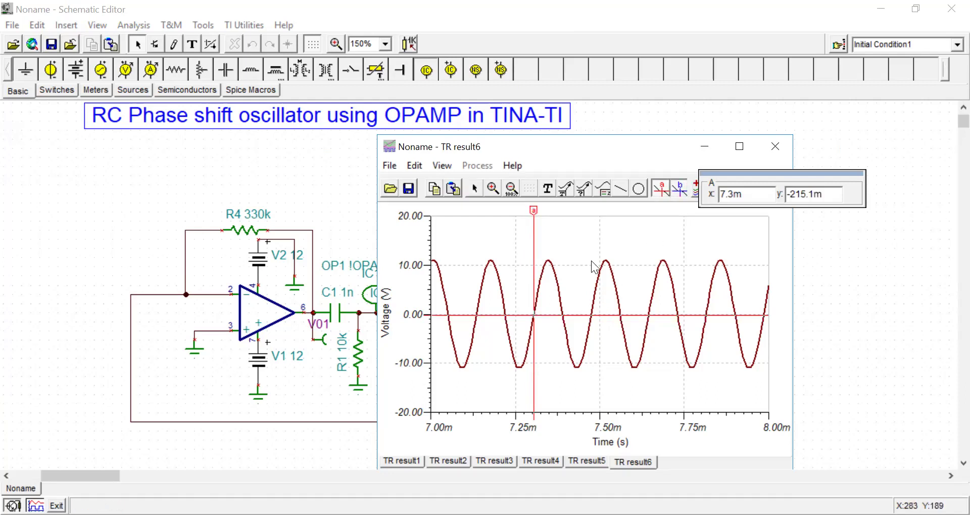
{"action": "left_click", "coordinate": [593, 210]}
{"action": "left_click_drag", "start_coordinate": [593, 211], "coordinate": [590, 210]}
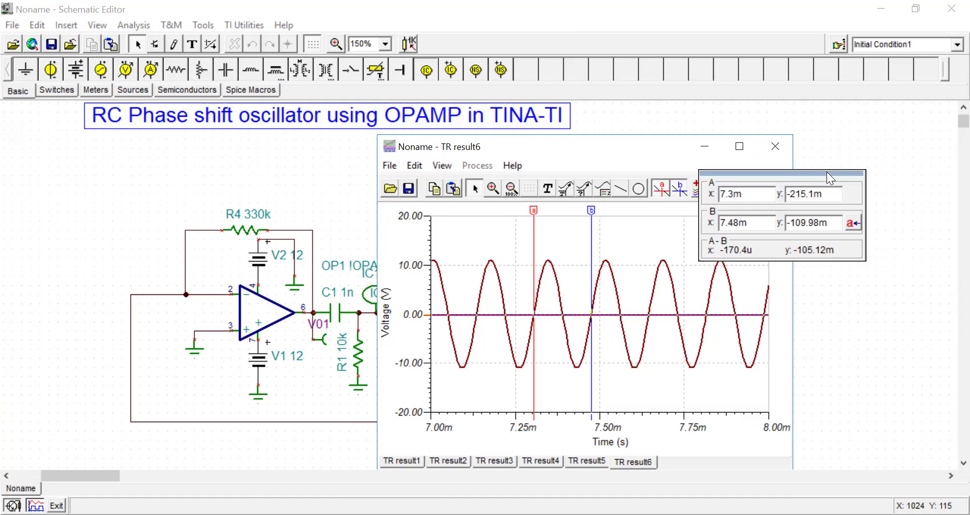
- Add a text label 'T=170uSec' to the left of R4
{"action": "left_click", "coordinate": [192, 44]}
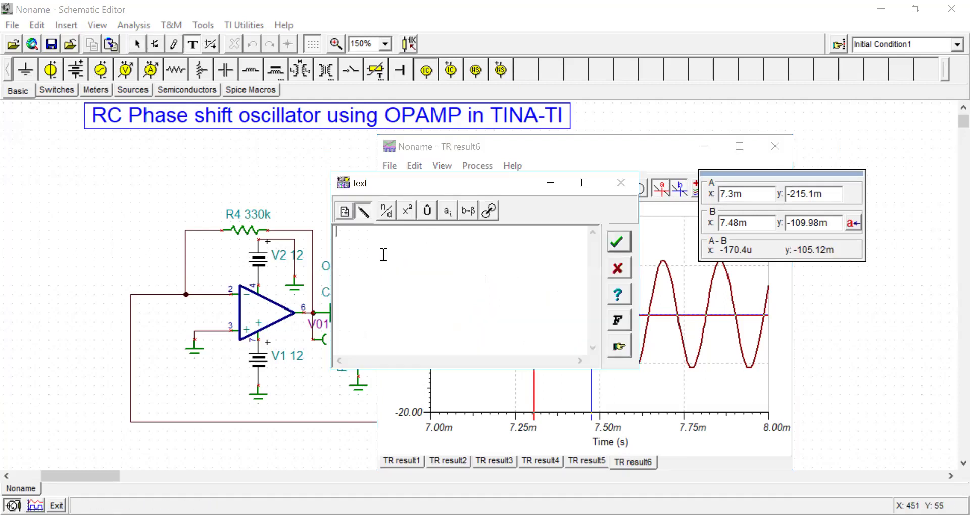
{"action": "type", "text": "T=170uSec"}
{"action": "left_click", "coordinate": [621, 237]}
{"action": "left_click", "coordinate": [81, 255]}
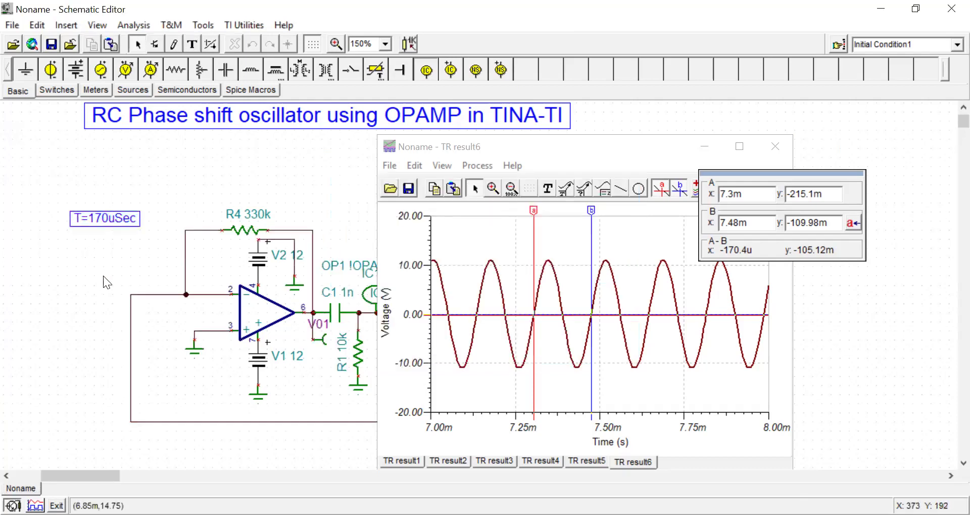
- Extend the label with the frequency line 'f=1/T=5.88KHz'
{"action": "left_click", "coordinate": [119, 221]}
{"action": "double_click", "coordinate": [119, 222]}
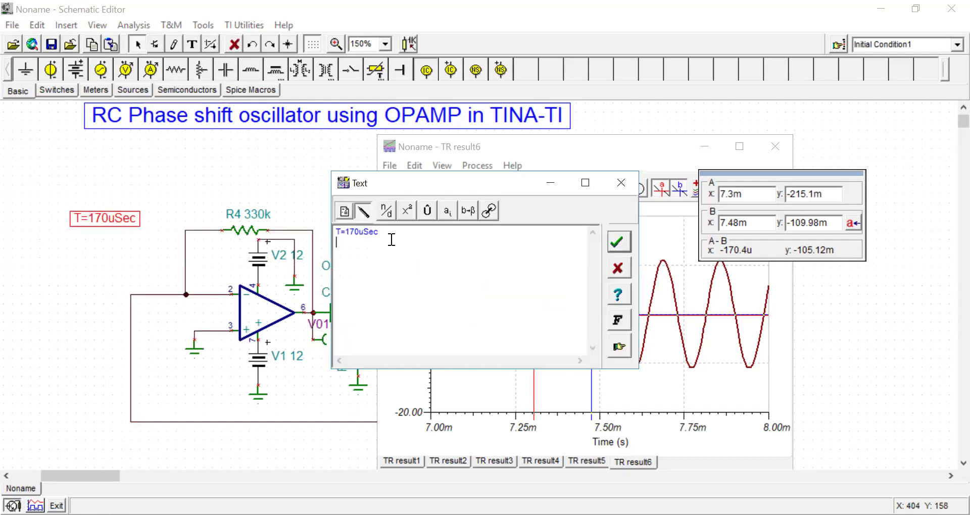
{"action": "type", "text": "f"}
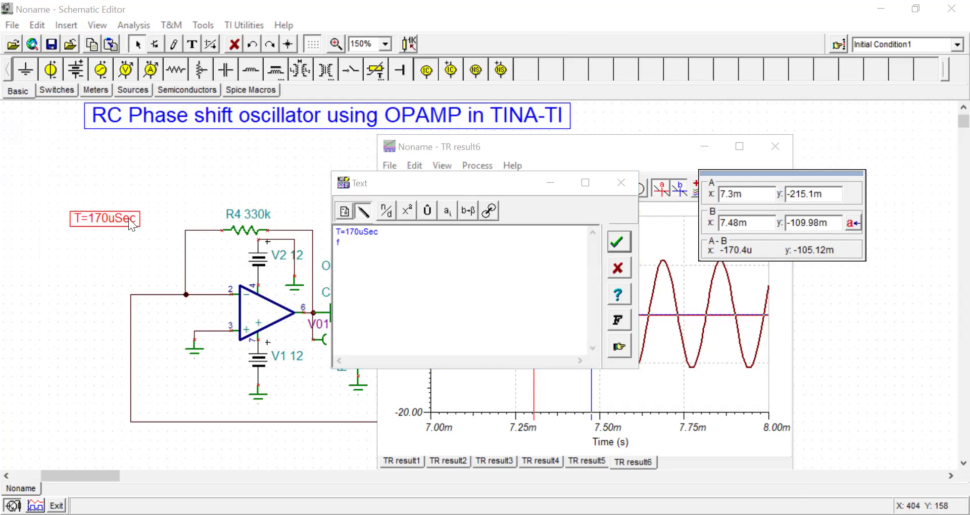
{"action": "left_click", "coordinate": [389, 245]}
{"action": "type", "text": "="}
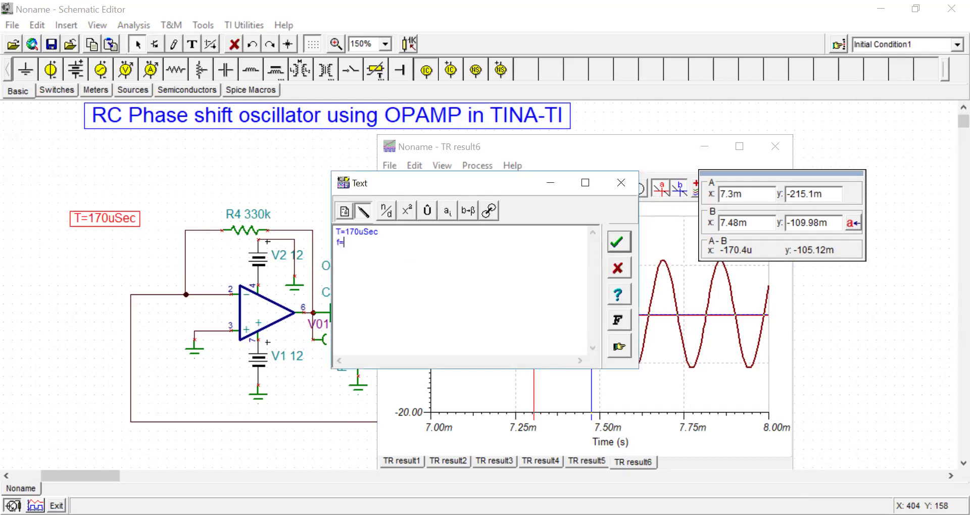
{"action": "type", "text": "5.88KHz"}
{"action": "left_click", "coordinate": [344, 243]}
{"action": "type", "text": "1/T="}
{"action": "left_click", "coordinate": [191, 270]}
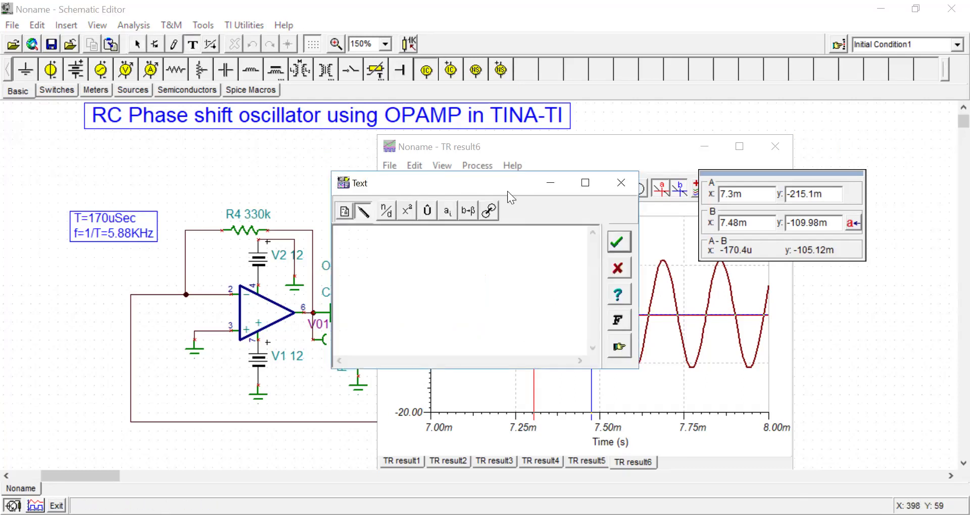
{"action": "left_click", "coordinate": [621, 182]}
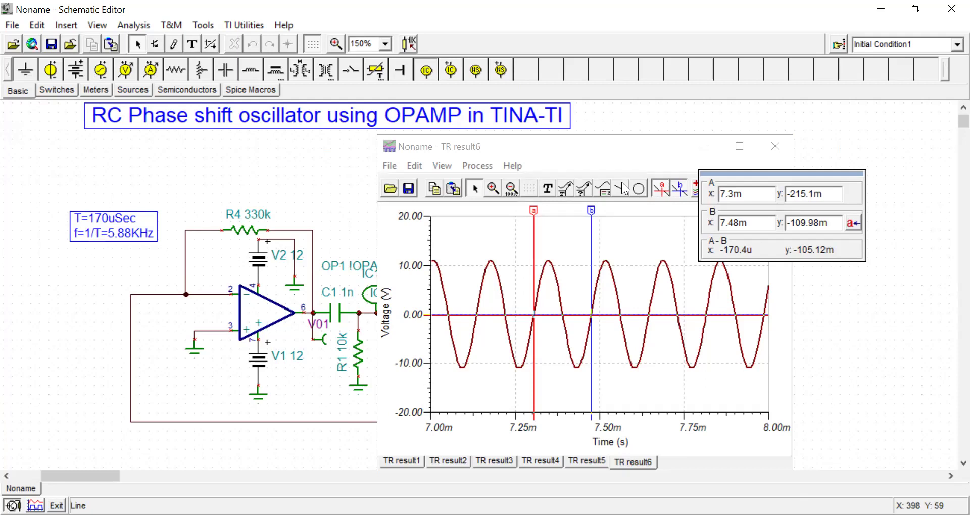
- Write the formula f=1/(2*pi*sqrt(6)*RC) as a new fraction text annotation
{"action": "left_click", "coordinate": [192, 45]}
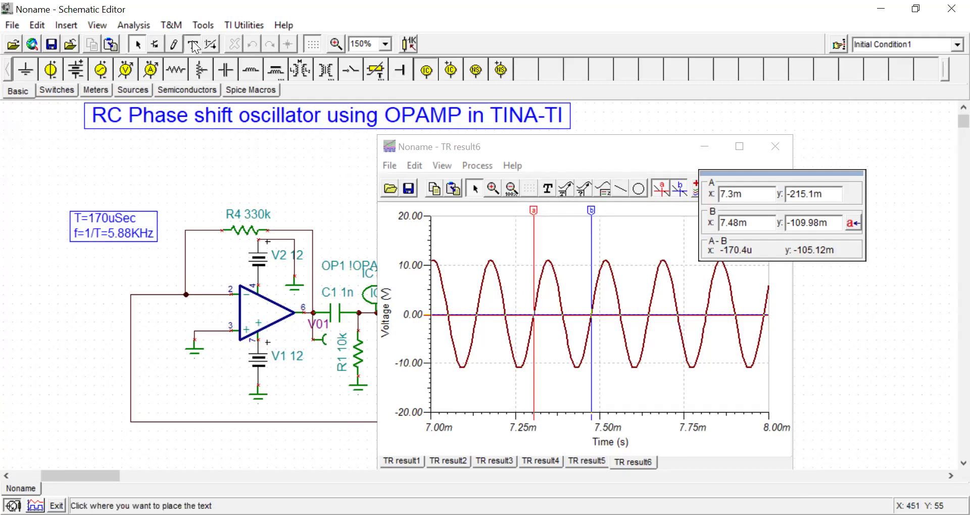
{"action": "left_click", "coordinate": [502, 267]}
{"action": "type", "text": "f="}
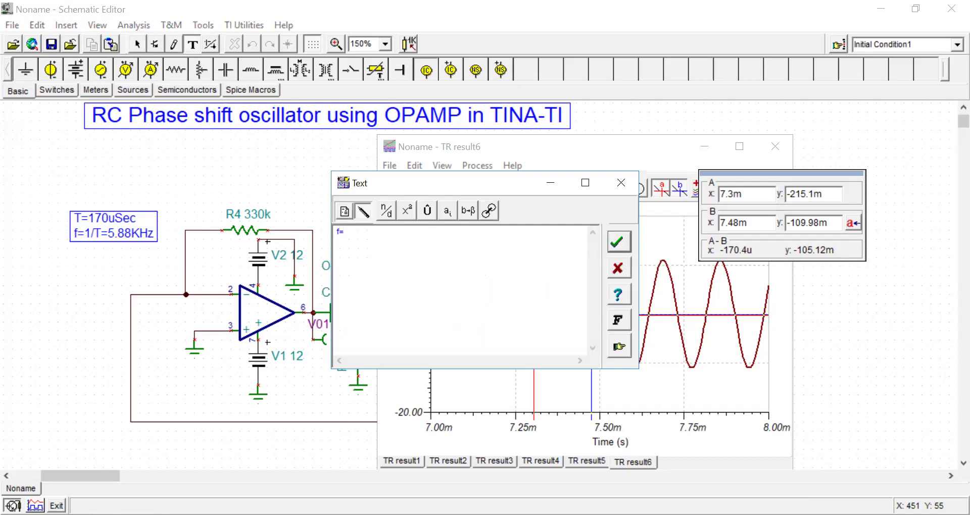
{"action": "left_click", "coordinate": [394, 211]}
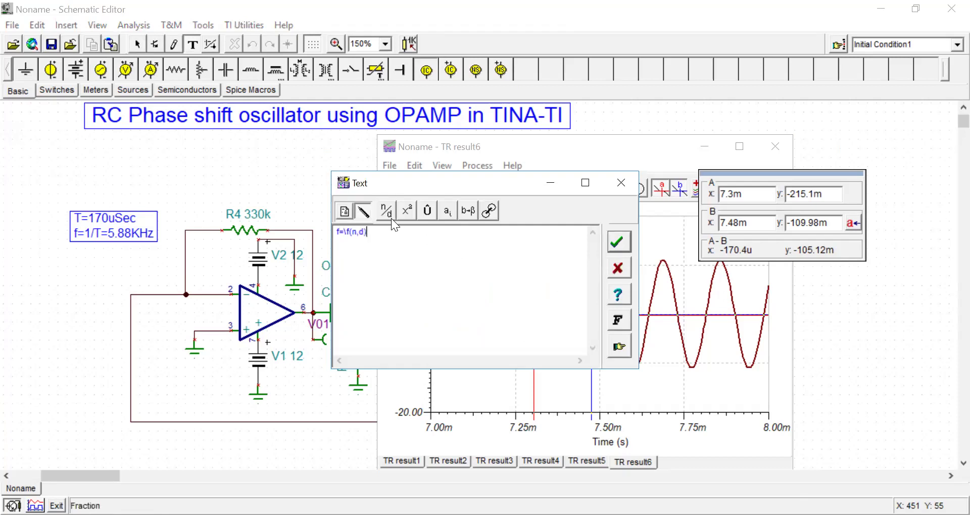
{"action": "left_click", "coordinate": [353, 233]}
{"action": "key", "text": "BackSpace"}
{"action": "type", "text": "1,d)"}
{"action": "key", "text": "Right"}
{"action": "key", "text": "Delete"}
{"action": "type", "text": "2*pi*sqrt(6)*RC"}
- Place the formula below the period note and move the TR result6 graph aside
{"action": "left_click", "coordinate": [617, 244]}
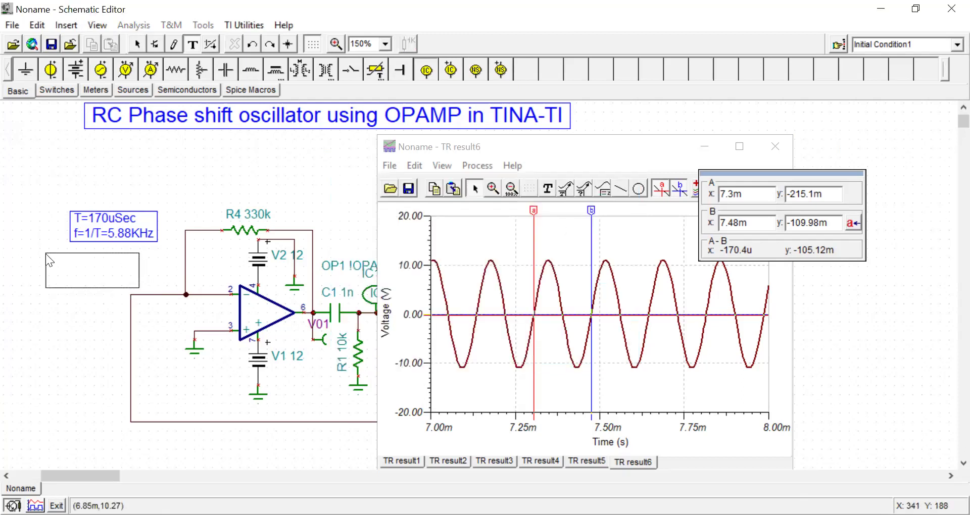
{"action": "left_click", "coordinate": [45, 254]}
{"action": "left_click", "coordinate": [40, 327]}
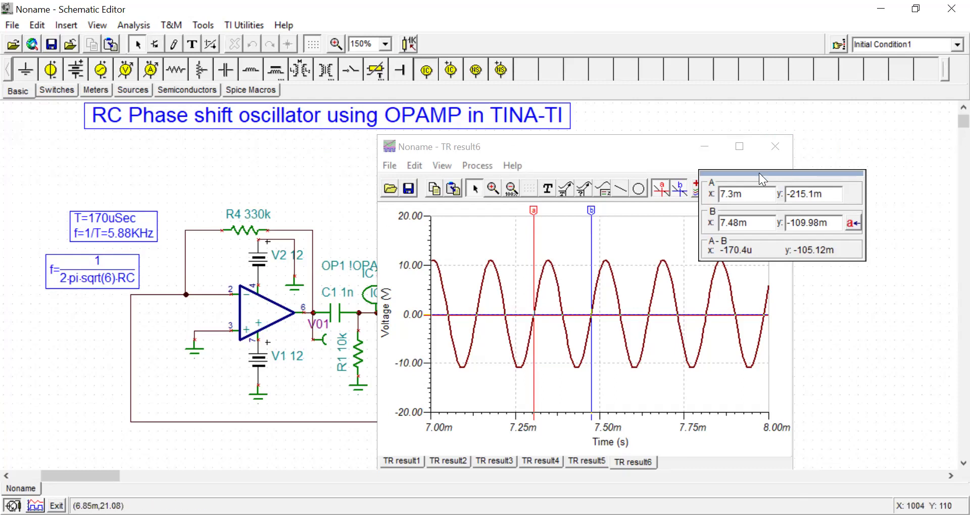
{"action": "left_click", "coordinate": [629, 146]}
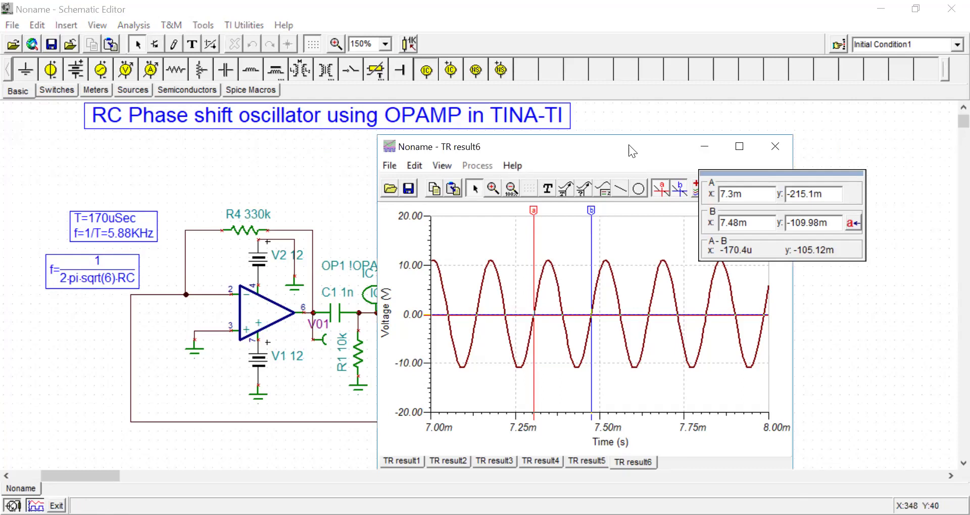
{"action": "left_click_drag", "start_coordinate": [629, 144], "coordinate": [846, 125]}
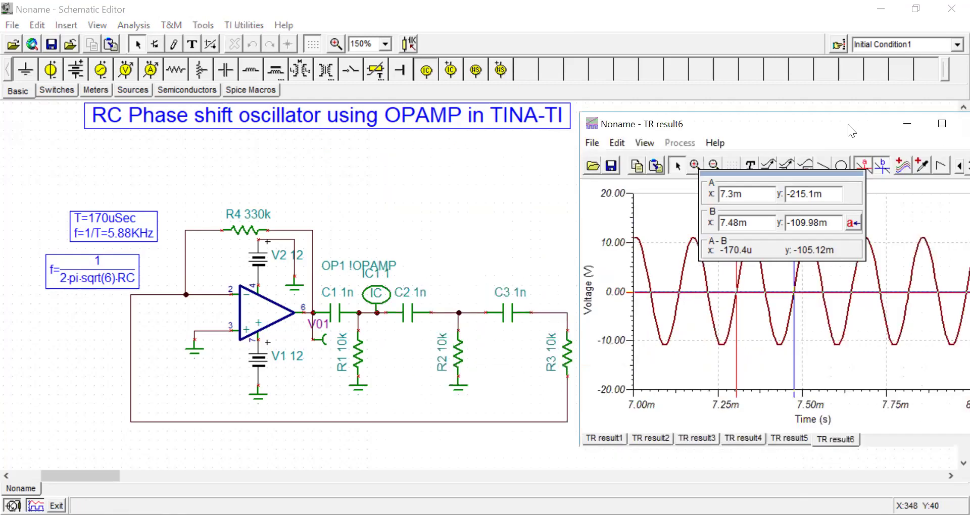
- Close the TR result6 graph and wire a voltage pin named V02 to the C1–C2 junction
{"action": "key", "text": "alt+F4"}
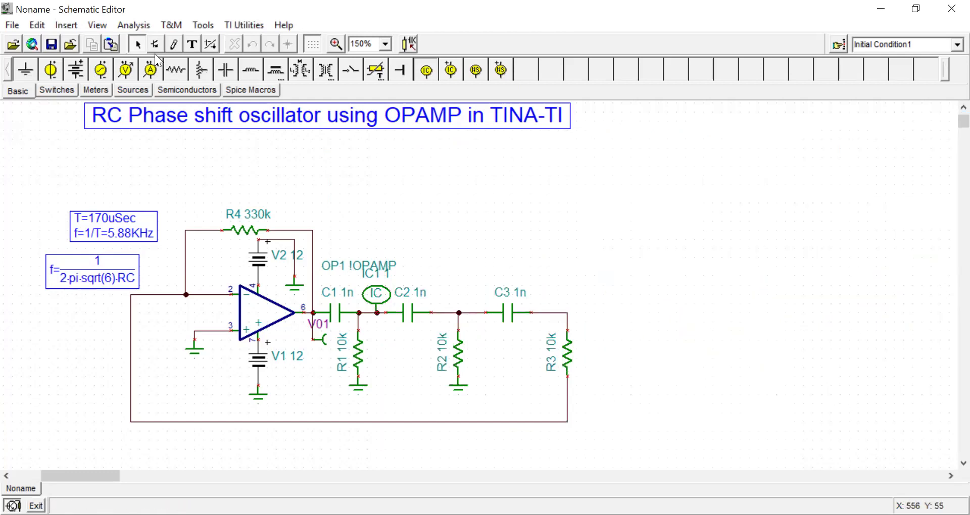
{"action": "left_click", "coordinate": [97, 91]}
{"action": "left_click", "coordinate": [54, 92]}
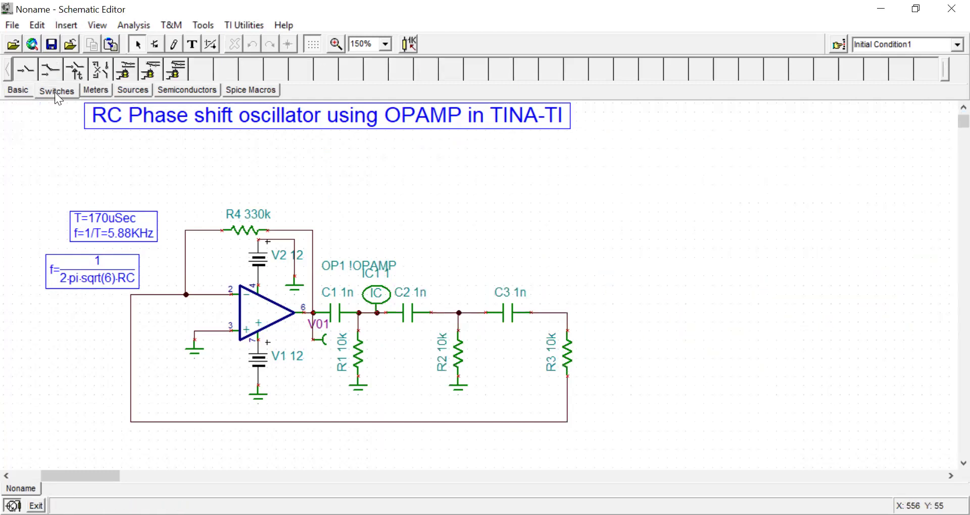
{"action": "left_click", "coordinate": [141, 91]}
{"action": "left_click", "coordinate": [106, 92]}
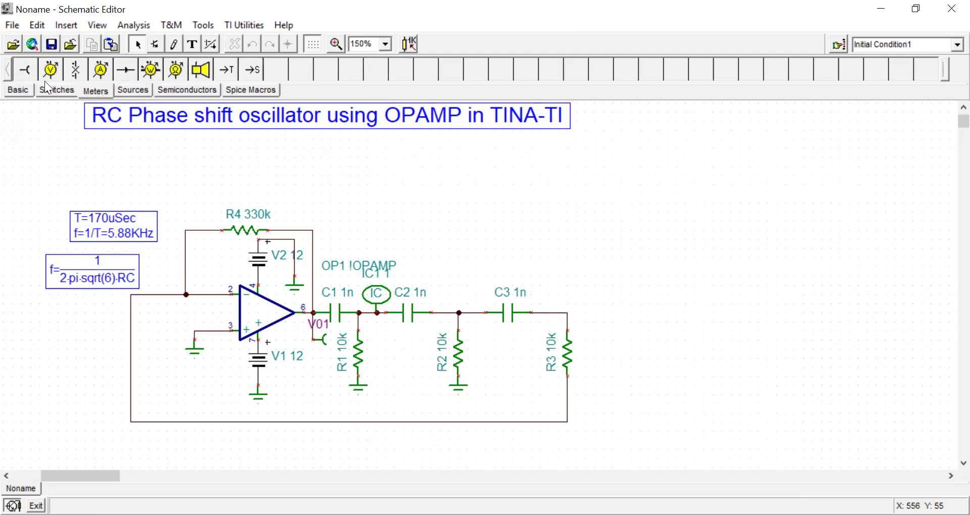
{"action": "left_click", "coordinate": [25, 69]}
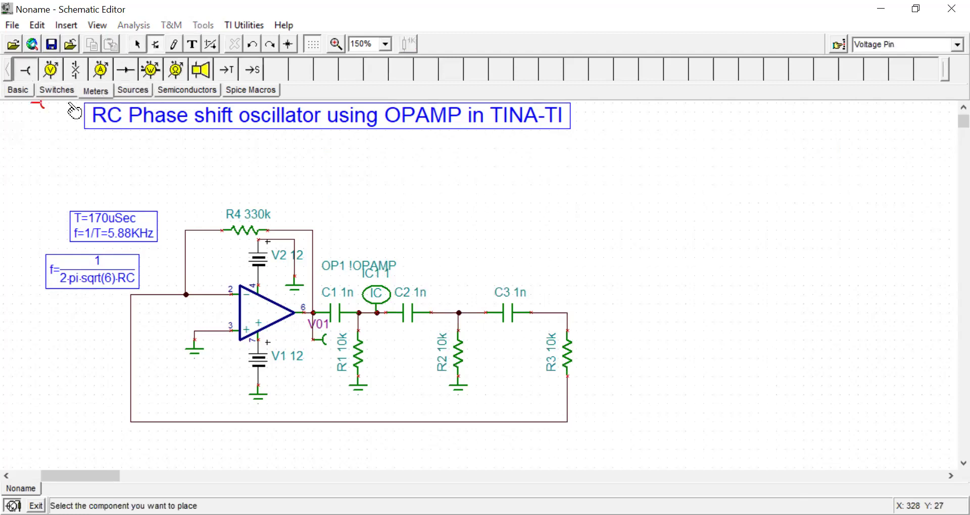
{"action": "left_click", "coordinate": [400, 345]}
{"action": "left_click_drag", "start_coordinate": [401, 346], "coordinate": [378, 320]}
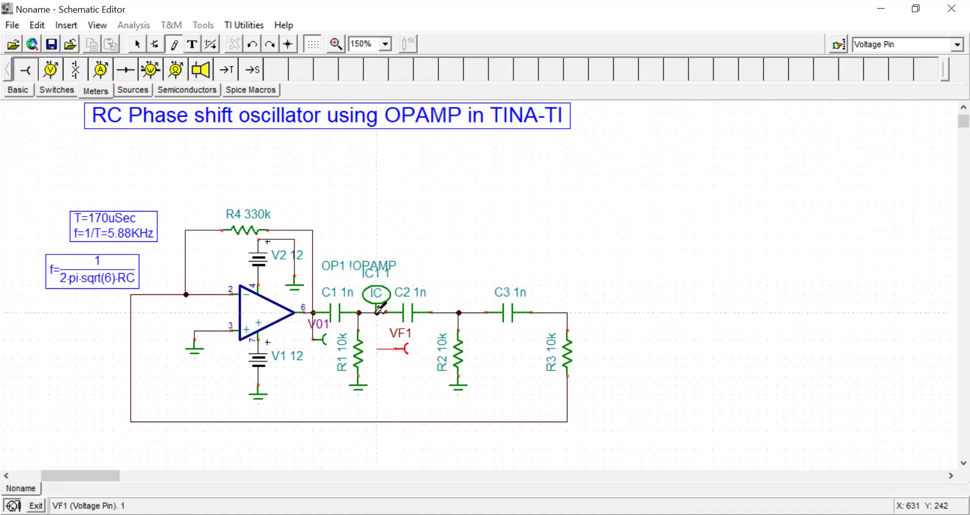
{"action": "double_click", "coordinate": [408, 348]}
{"action": "left_click", "coordinate": [523, 200]}
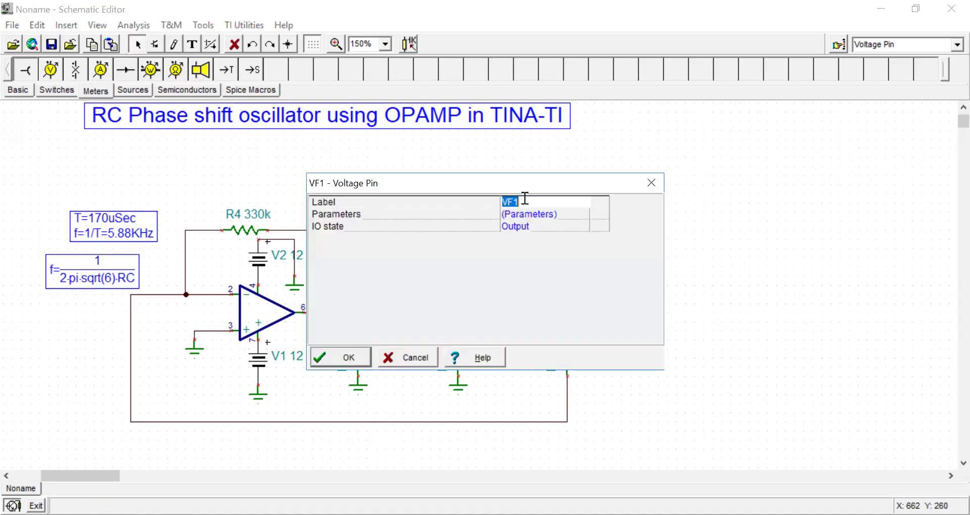
{"action": "type", "text": "V02"}
{"action": "key", "text": "Return"}
- Add a voltage pin named V03 wired to the R2–C3 node
{"action": "left_click", "coordinate": [25, 69]}
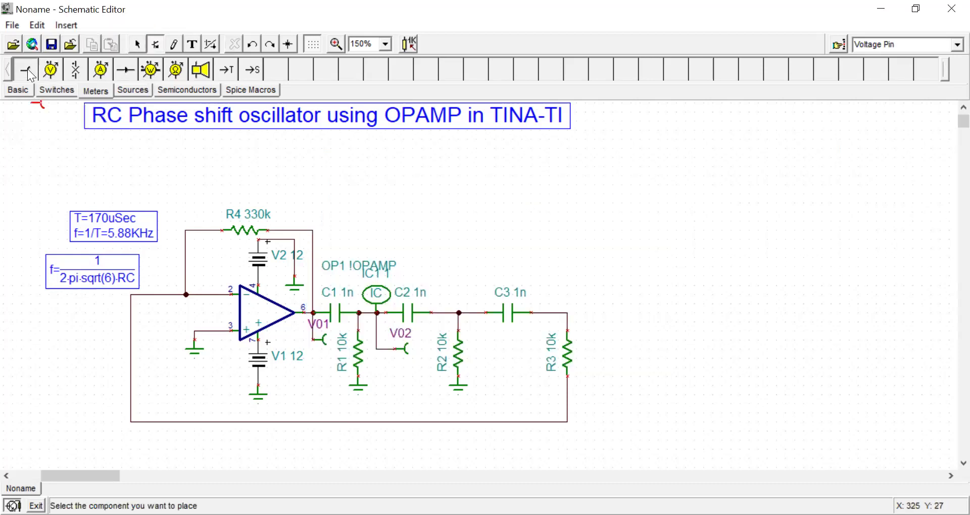
{"action": "left_click", "coordinate": [488, 348]}
{"action": "mouse_move", "coordinate": [486, 340]}
{"action": "left_mouse_down"}
{"action": "mouse_move", "coordinate": [475, 306]}
{"action": "mouse_move", "coordinate": [468, 312]}
{"action": "left_mouse_up"}
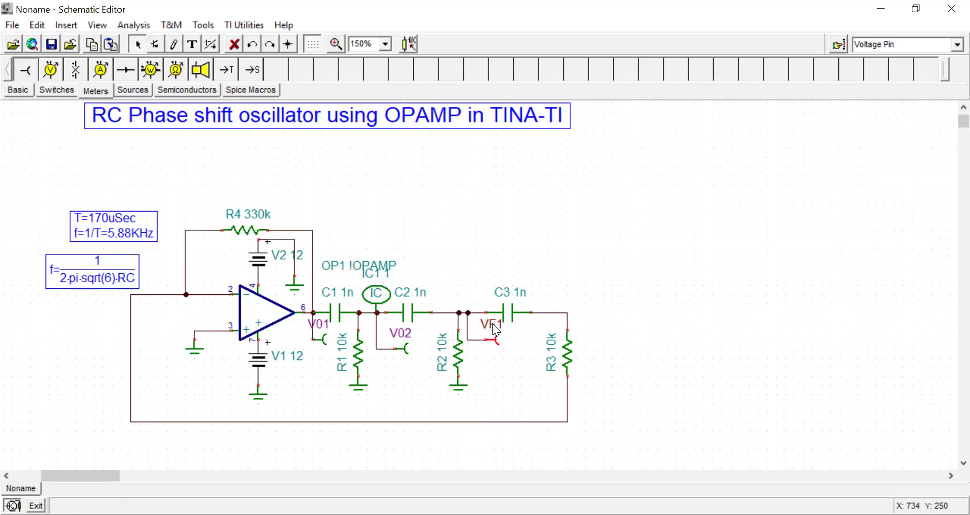
{"action": "double_click", "coordinate": [495, 330]}
{"action": "left_click", "coordinate": [520, 201]}
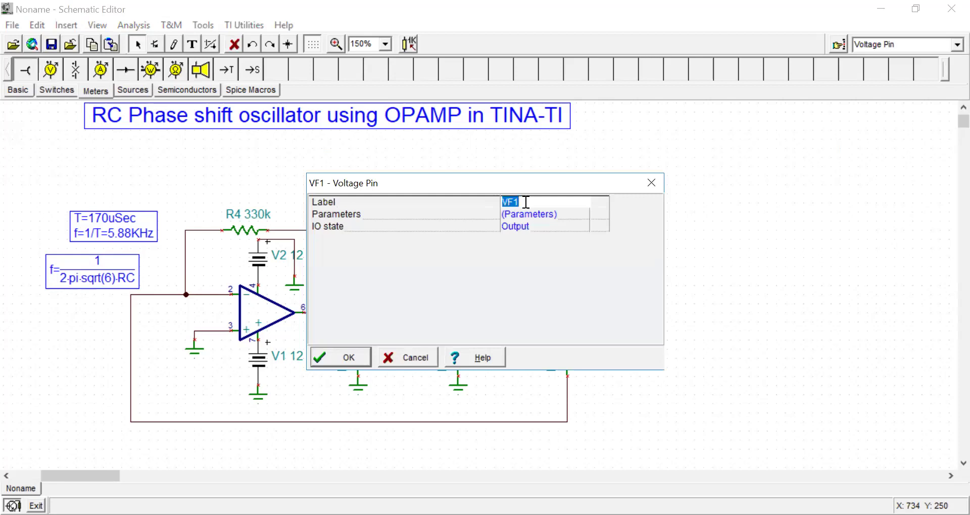
{"action": "type", "text": "V03"}
{"action": "key", "text": "Return"}
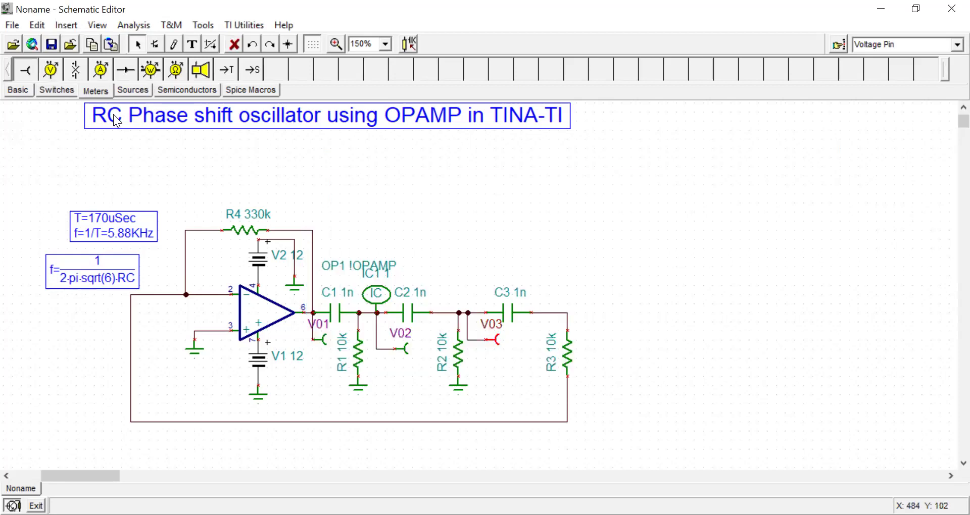
- Add a voltage pin named V04 wired to the R3–C3 node
{"action": "left_click", "coordinate": [25, 70]}
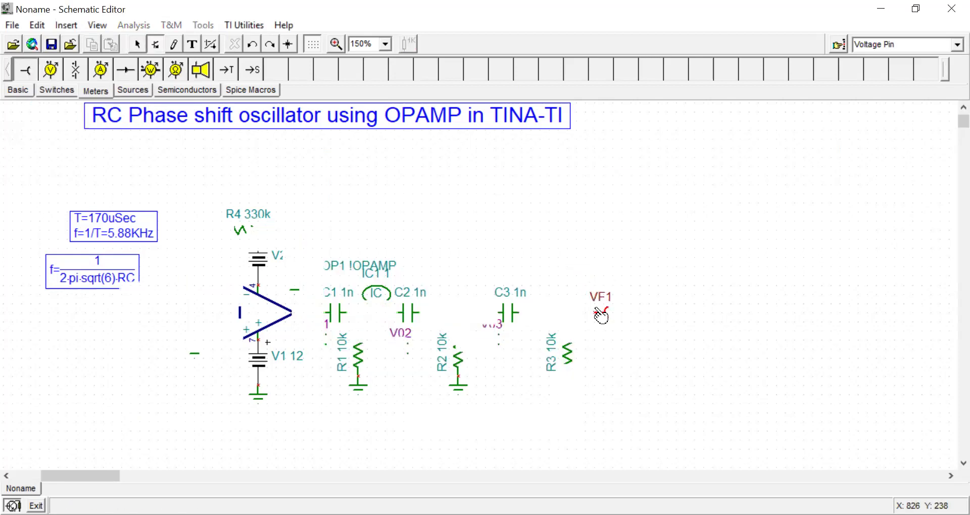
{"action": "left_click", "coordinate": [601, 314]}
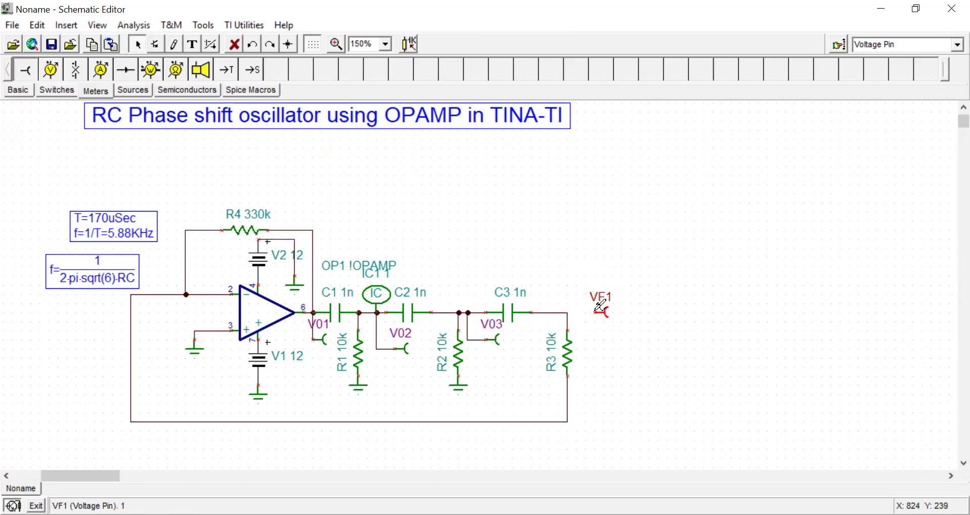
{"action": "left_click_drag", "start_coordinate": [601, 306], "coordinate": [568, 312]}
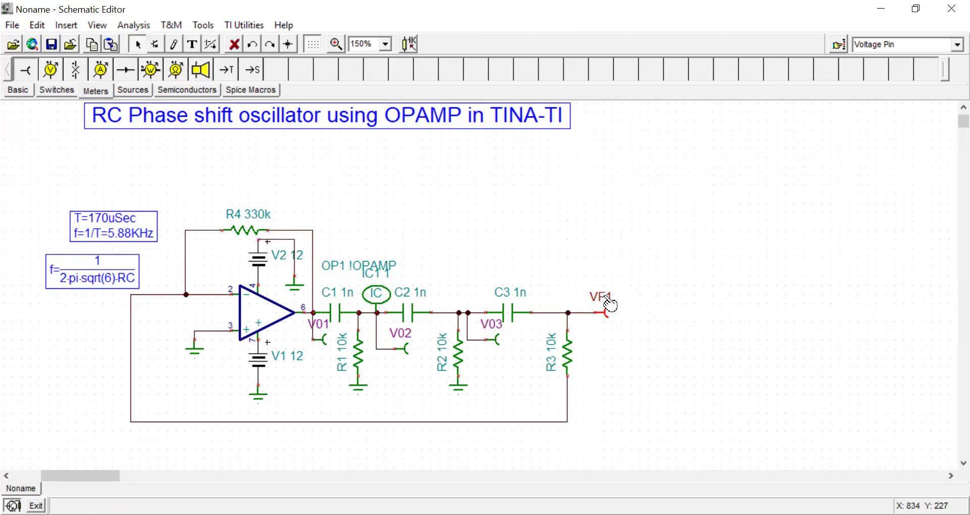
{"action": "double_click", "coordinate": [608, 299]}
{"action": "left_click", "coordinate": [522, 202]}
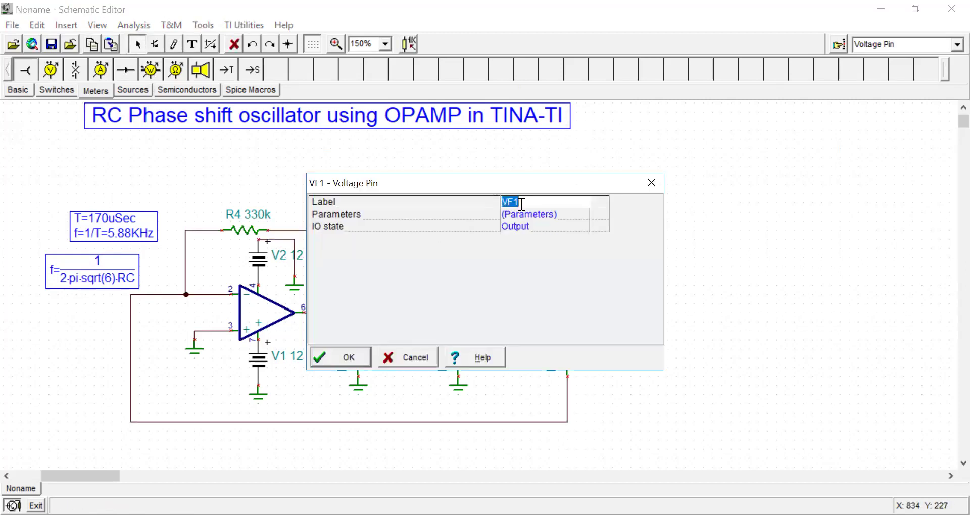
{"action": "type", "text": "V04"}
{"action": "key", "text": "Return"}
{"action": "left_click", "coordinate": [520, 203]}
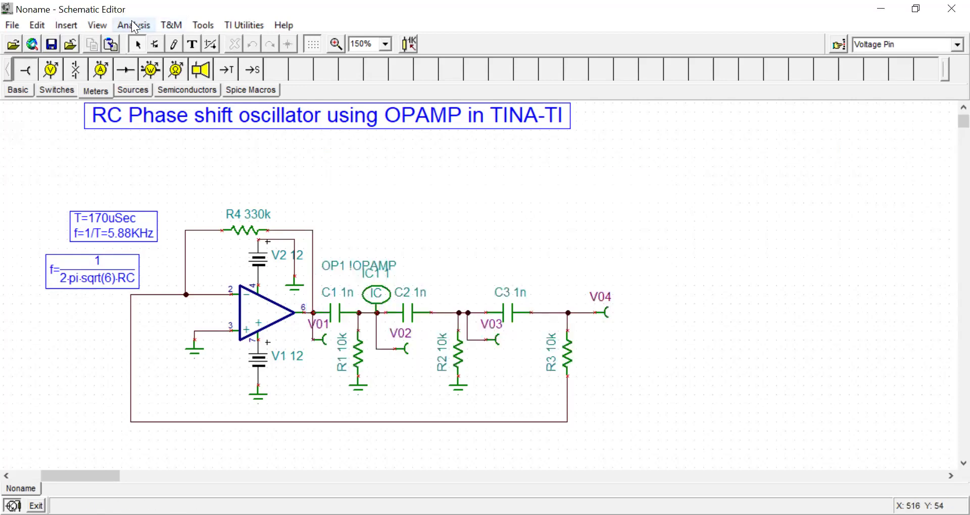
- Run a transient analysis from 7m to 8m
{"action": "left_click", "coordinate": [134, 25]}
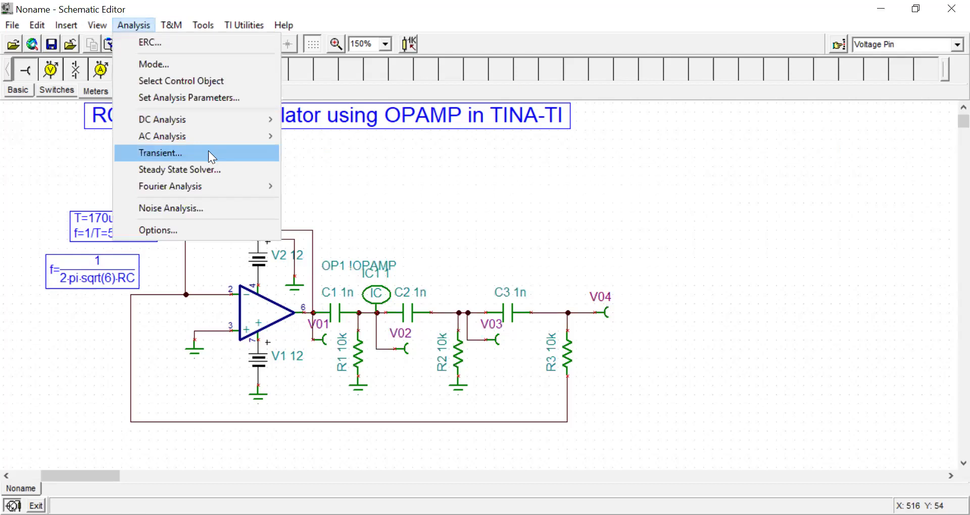
{"action": "left_click", "coordinate": [208, 152]}
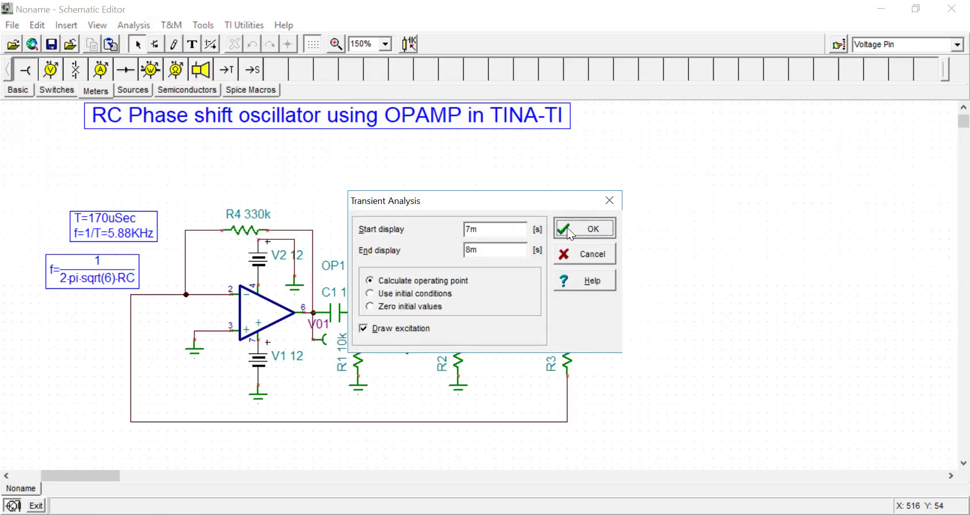
{"action": "left_click", "coordinate": [567, 227]}
- Split V01–V04 into separate stacked curves and shift the graph window up
{"action": "left_click", "coordinate": [550, 163]}
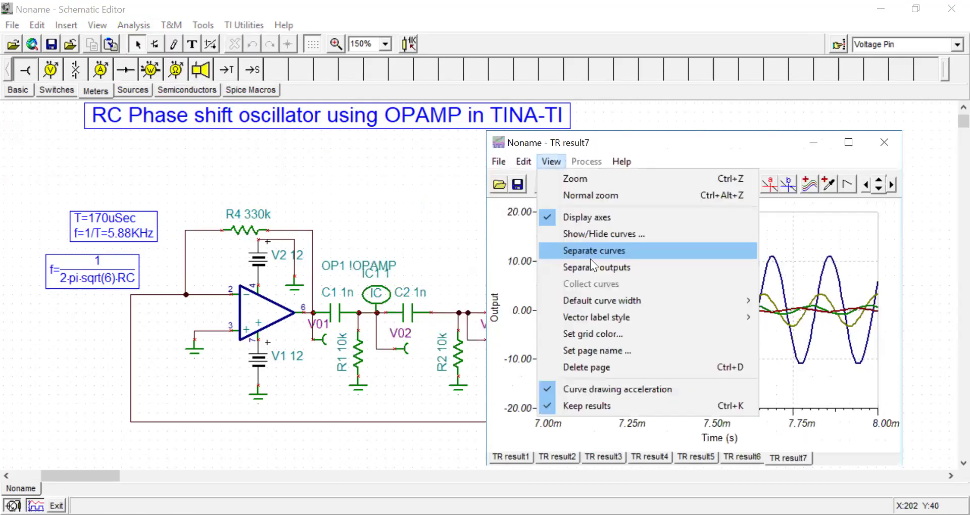
{"action": "left_click", "coordinate": [590, 253]}
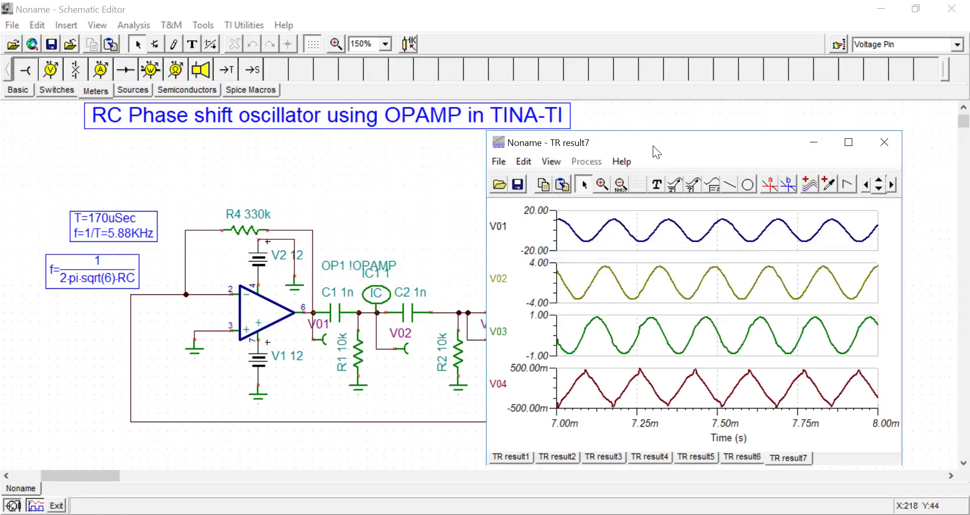
{"action": "left_click_drag", "start_coordinate": [653, 145], "coordinate": [644, 117]}
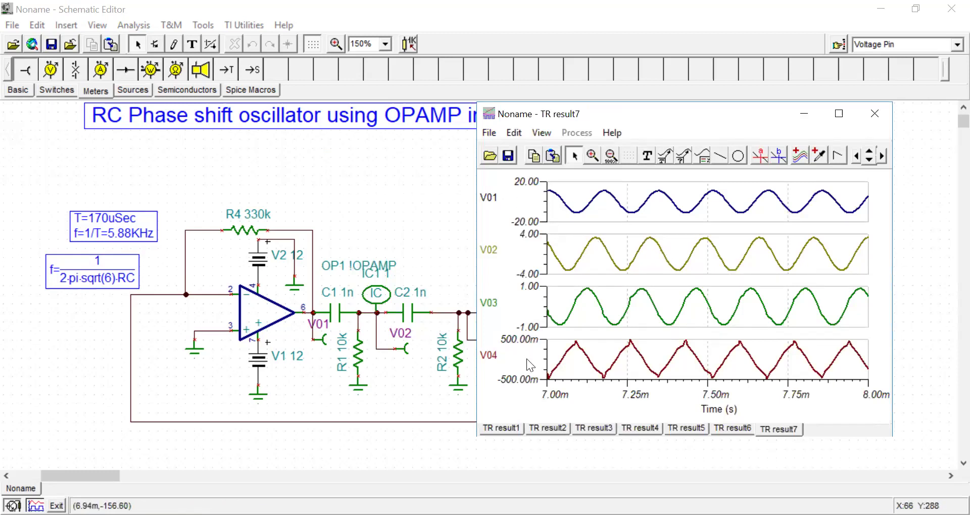
- Place measurement marker A on a V01 peak at 7.18m, reading 10.94
{"action": "left_click", "coordinate": [759, 156]}
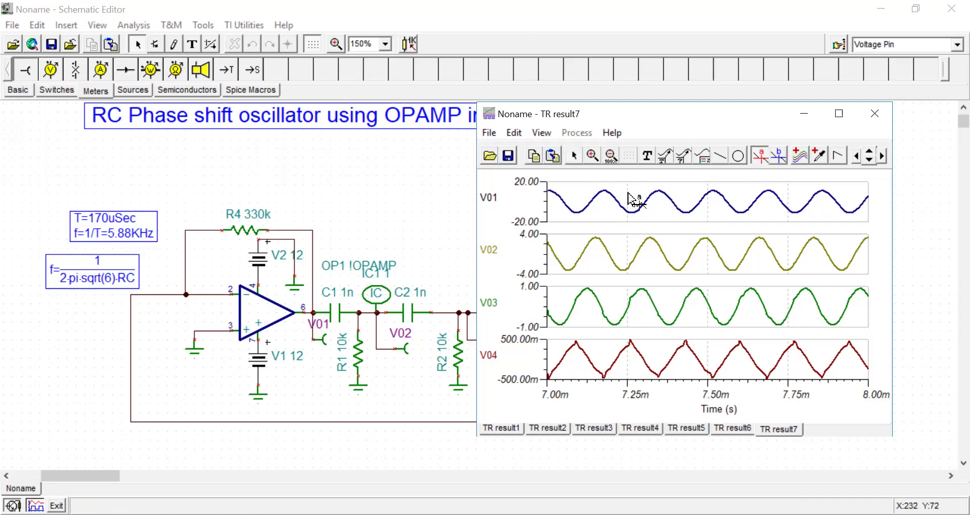
{"action": "left_click", "coordinate": [603, 177]}
{"action": "left_click_drag", "start_coordinate": [604, 176], "coordinate": [605, 177]}
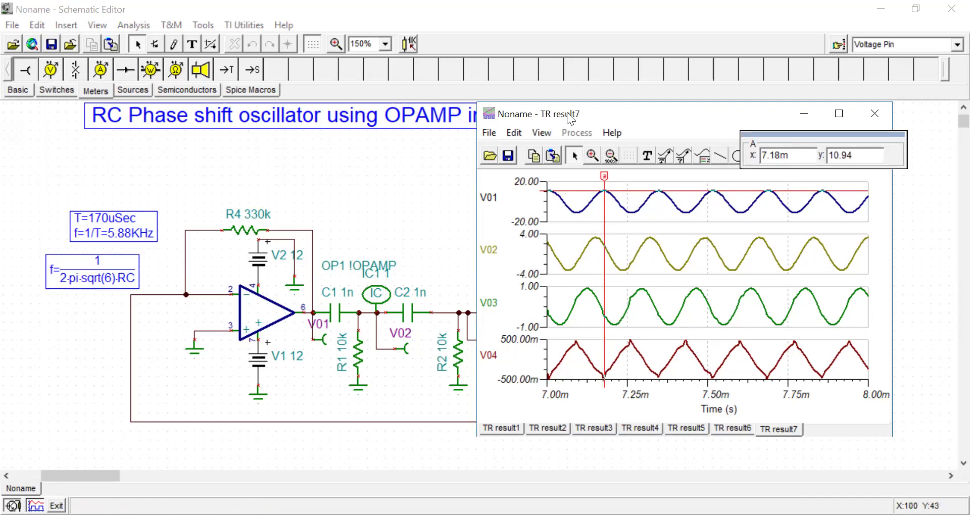
- Move the TR result7 graph to the lower right to uncover the schematic
{"action": "left_click_drag", "start_coordinate": [570, 119], "coordinate": [547, 146]}
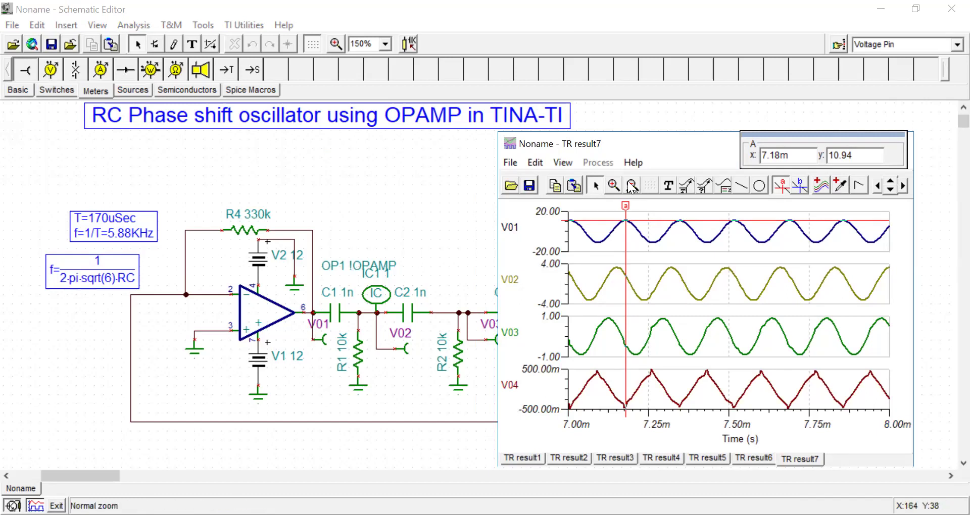
{"action": "left_click_drag", "start_coordinate": [647, 143], "coordinate": [395, 156]}
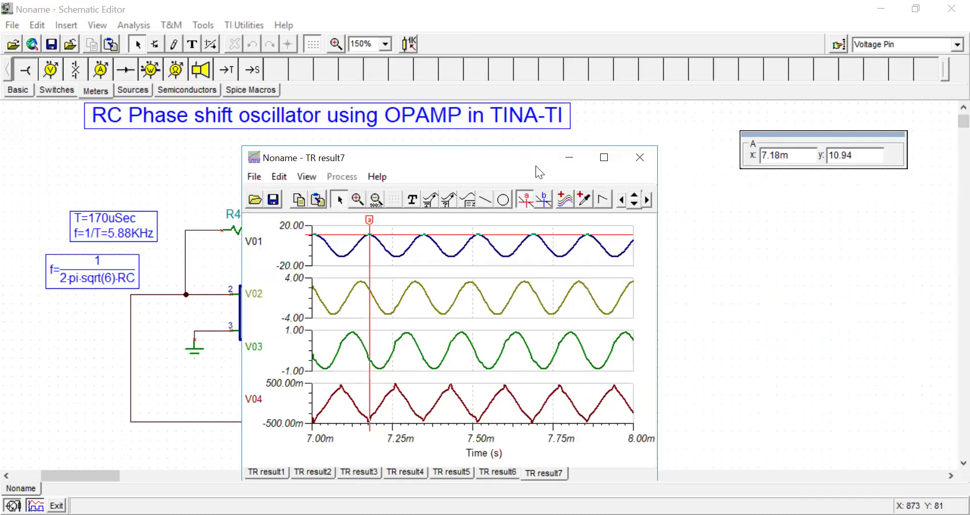
{"action": "left_click_drag", "start_coordinate": [536, 166], "coordinate": [759, 199]}
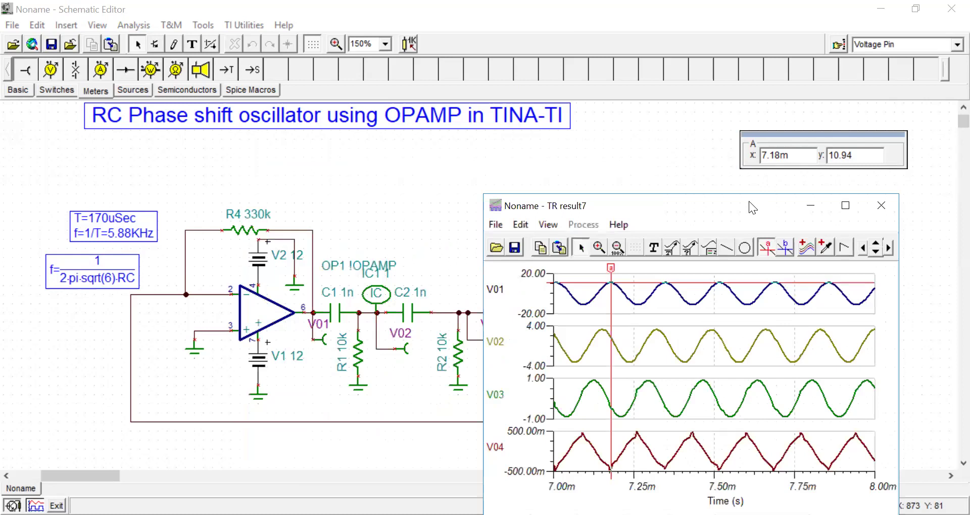